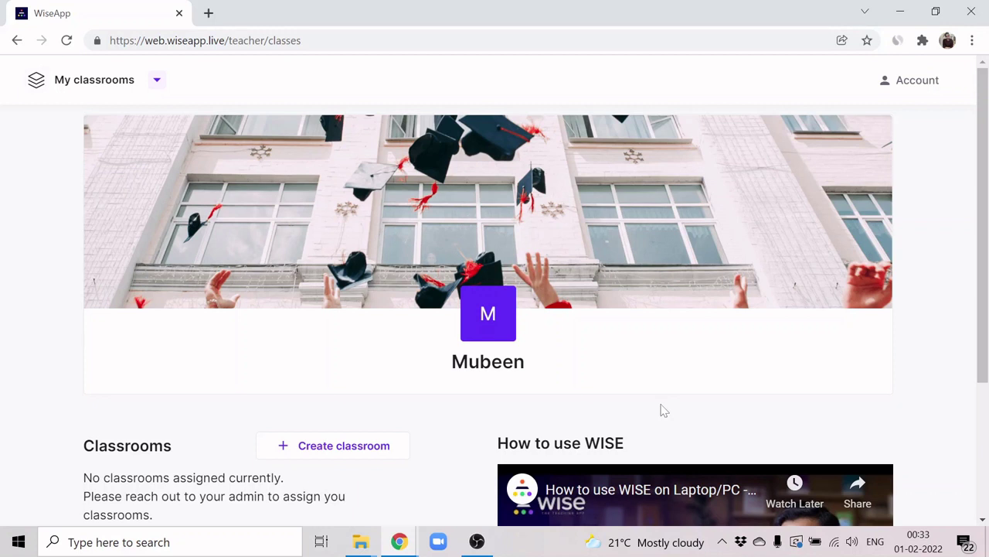
Step: Reveal the Create Institute option from the dropdown beside My classrooms
left_click(157, 81)
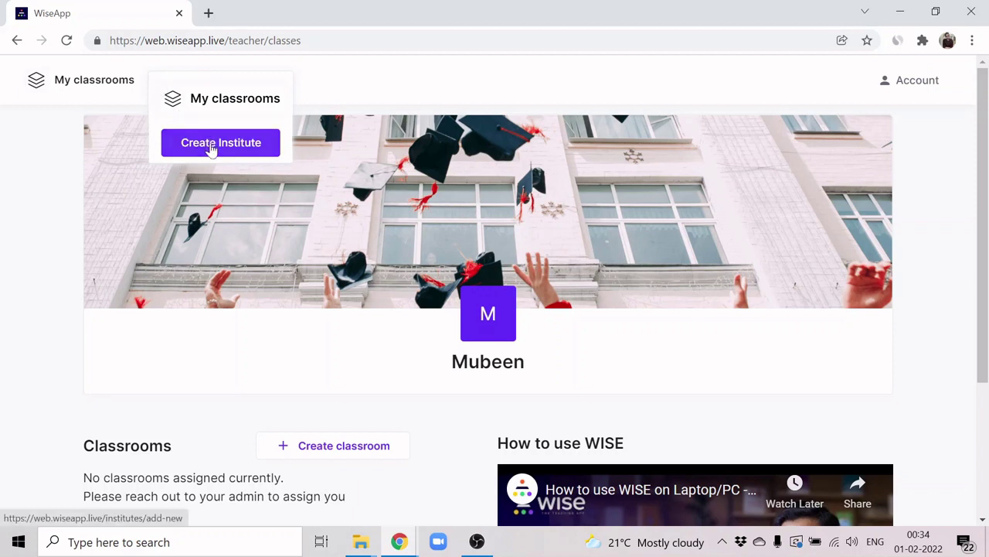
Step: Start a new institute named 'Genius Coding Academy' with category Online tutoring platform
left_click(211, 149)
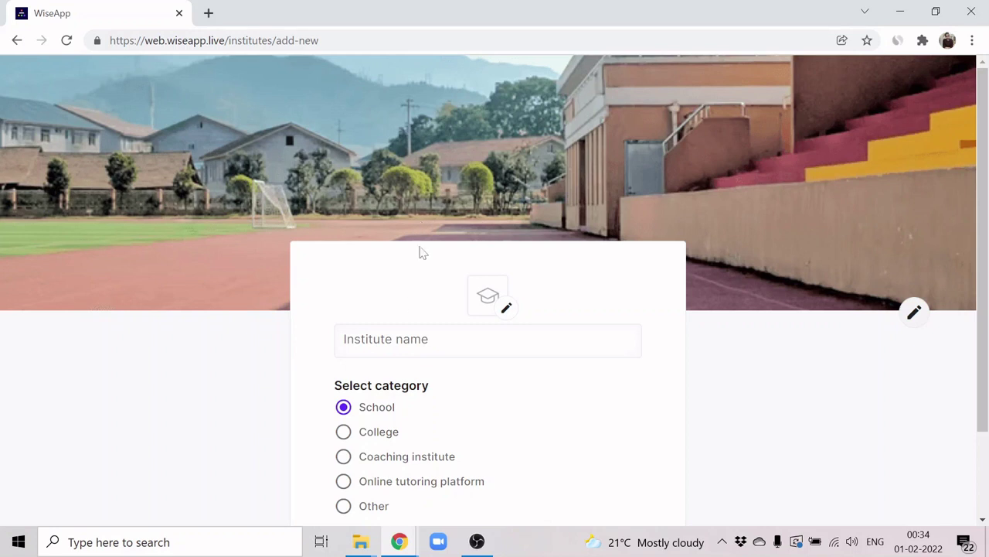
left_click(404, 340)
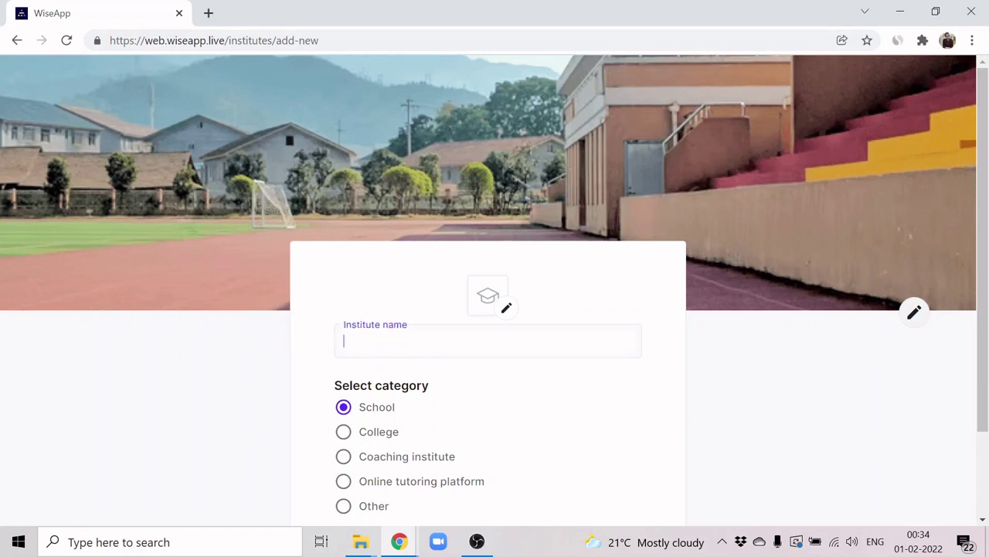
type("Genius Coding Ac")
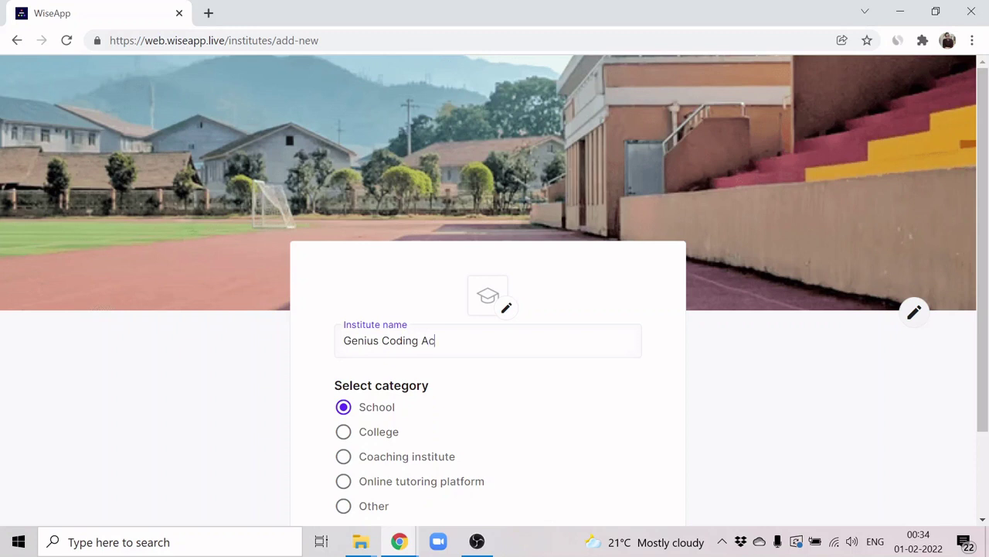
type("ademy")
left_click(344, 482)
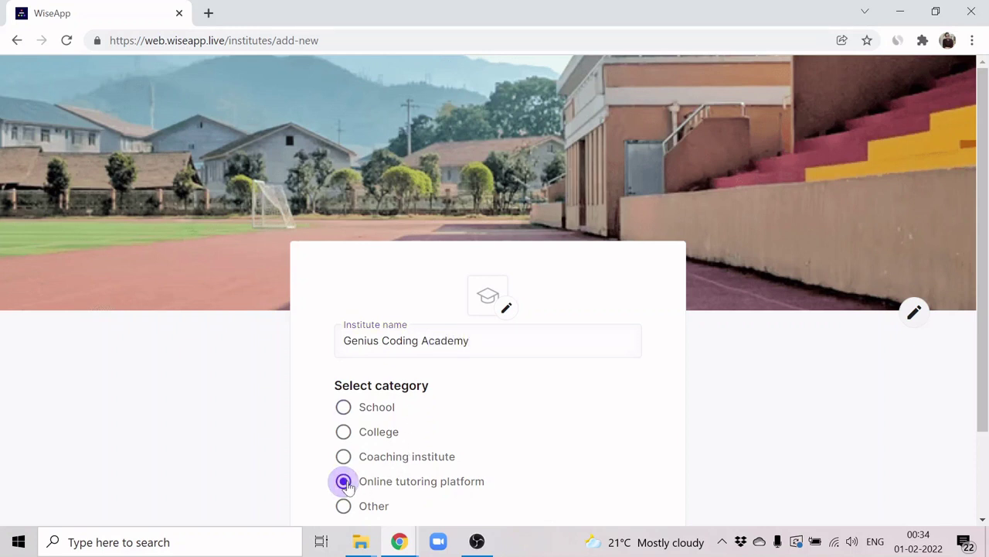
Step: Add the G logo and the autumn campus cover photo, then create the institute
left_click(507, 307)
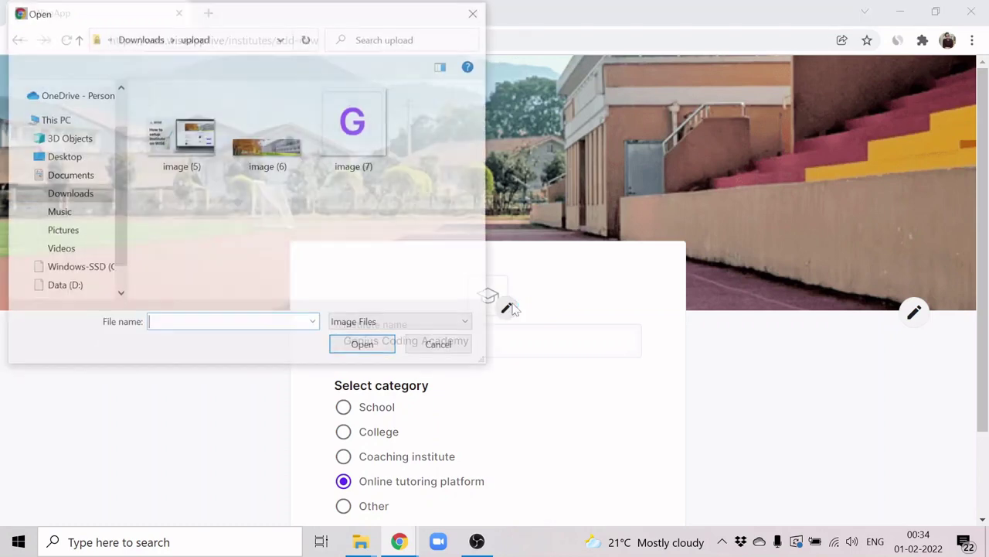
double_click(364, 134)
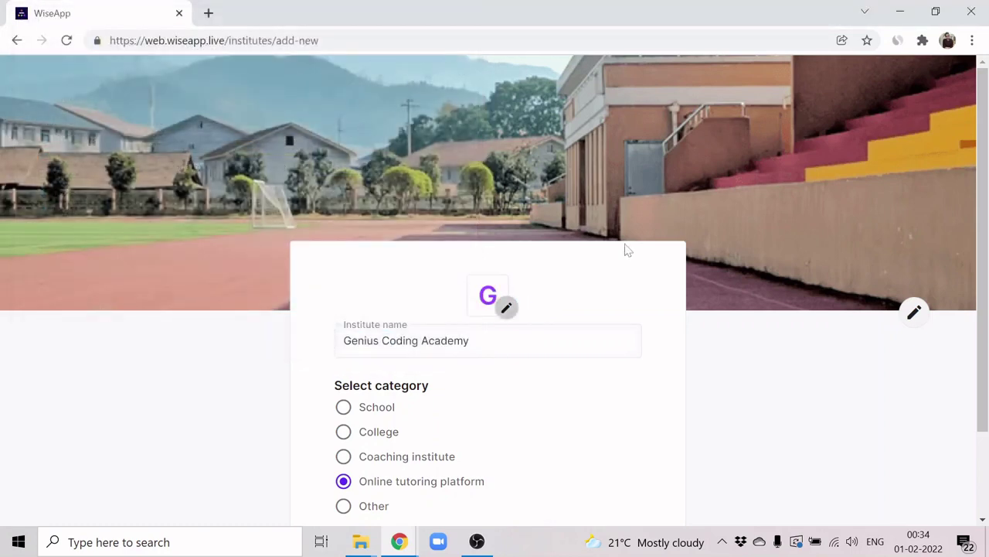
left_click(915, 312)
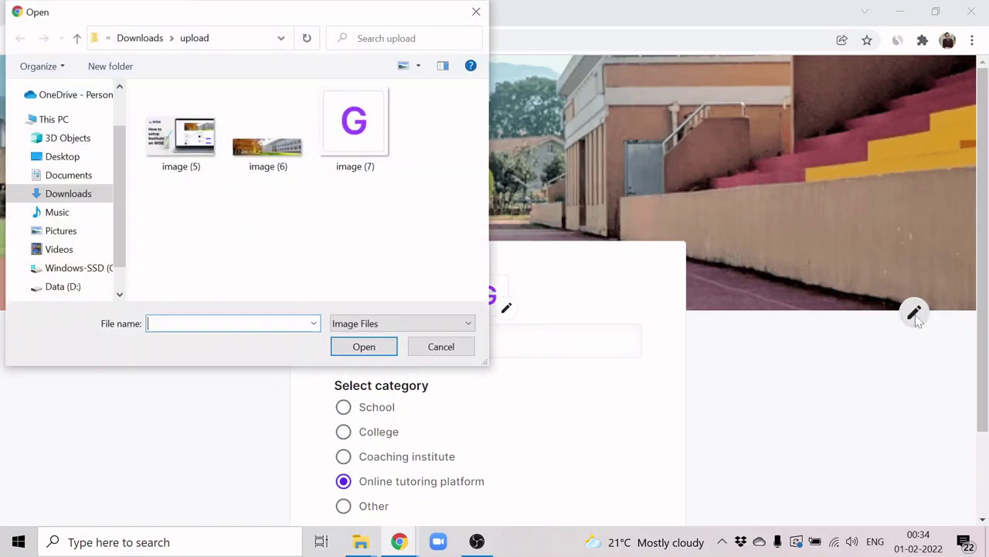
double_click(269, 147)
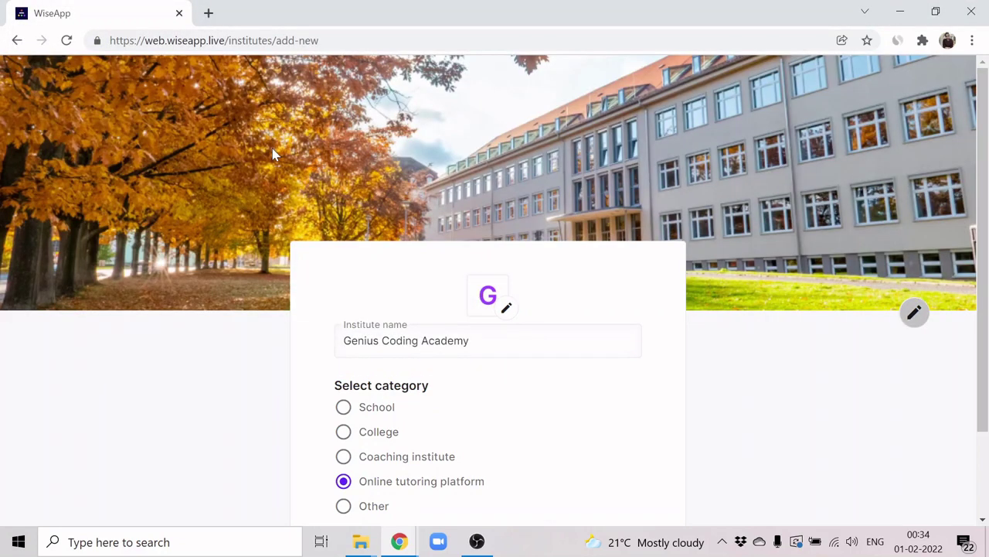
scroll(272, 153, "down", 2)
left_click(406, 455)
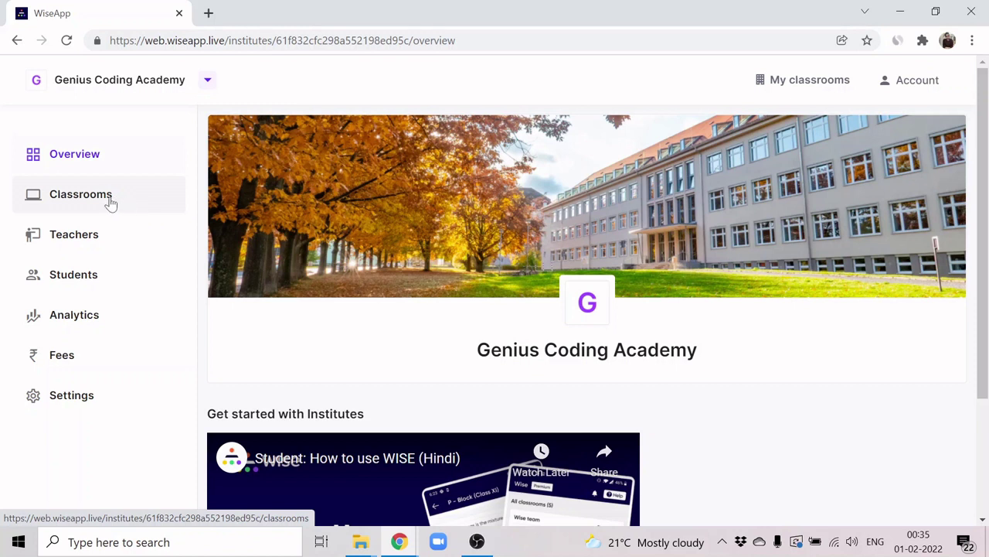
Step: Begin a new classroom named Batch 1 with subject C++
left_click(111, 201)
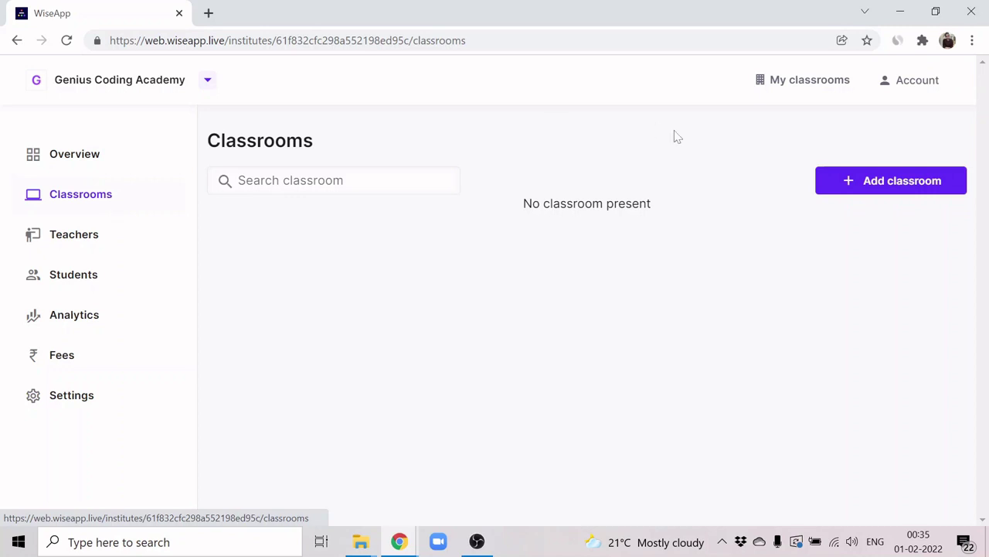
left_click(832, 181)
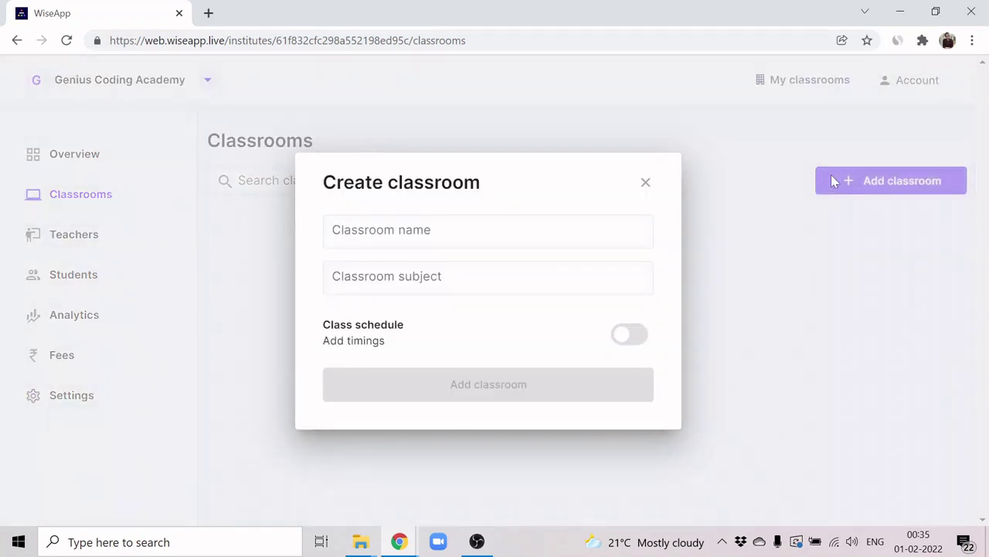
left_click(488, 231)
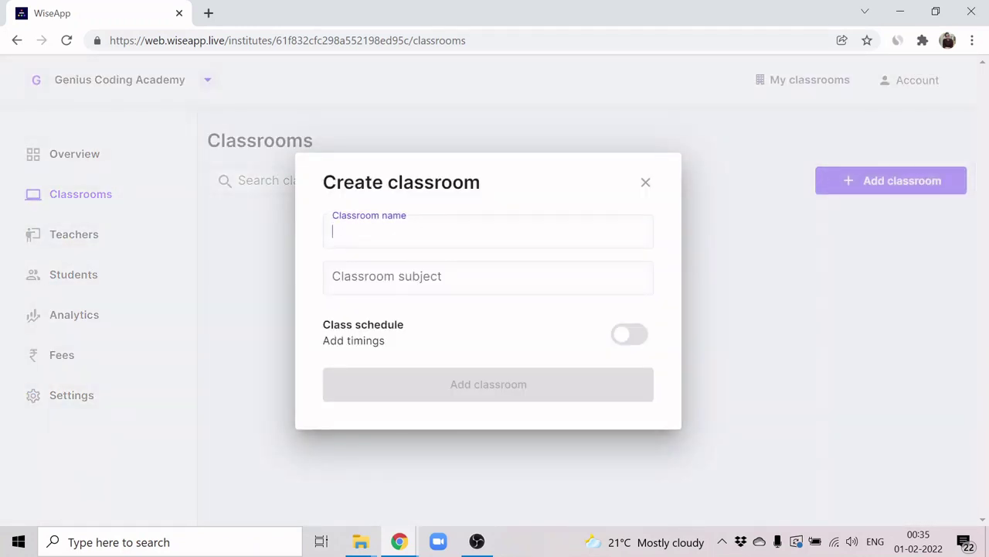
type("Batch 1")
left_click(488, 278)
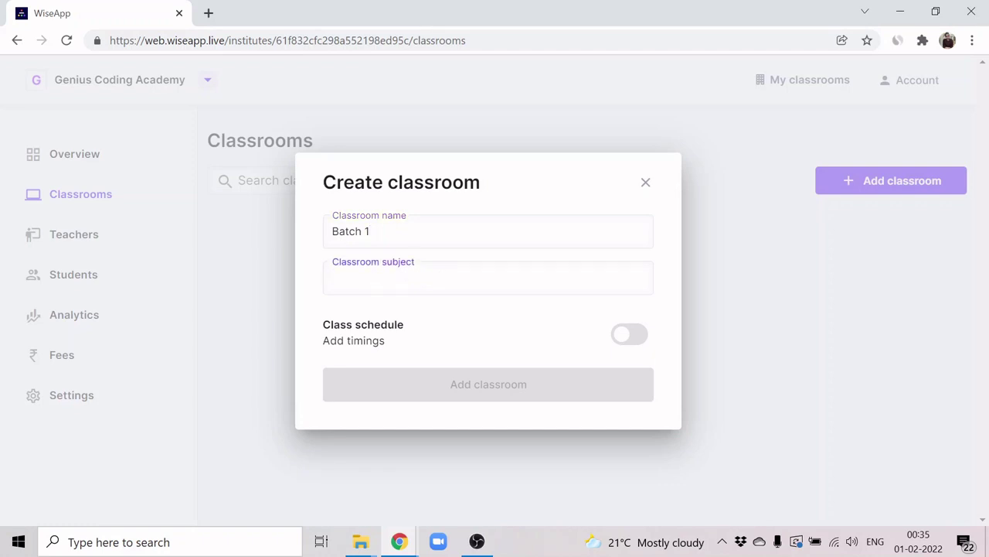
type("C++")
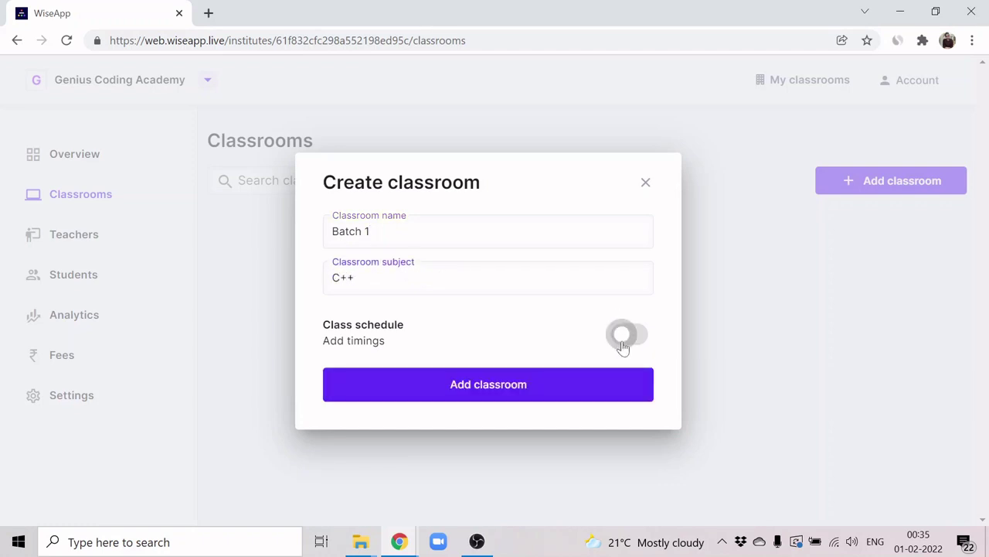
Step: Schedule Batch 1 for Monday–Wednesday, 09:30–10:30 AM, and submit the classroom
left_click(621, 340)
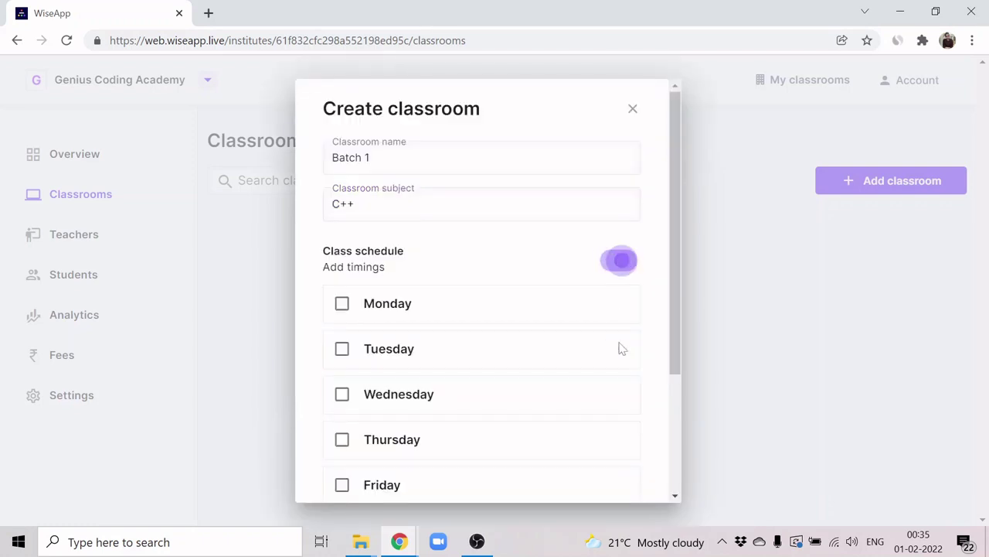
left_click(342, 303)
left_click(342, 403)
scroll(345, 456, "down", 1)
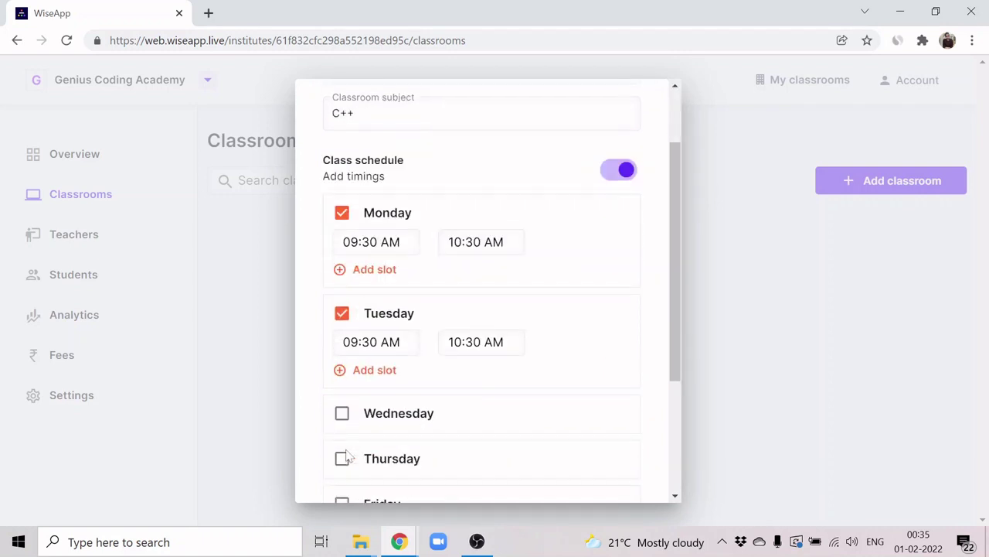
left_click(343, 410)
scroll(533, 397, "down", 3)
scroll(547, 400, "down", 1)
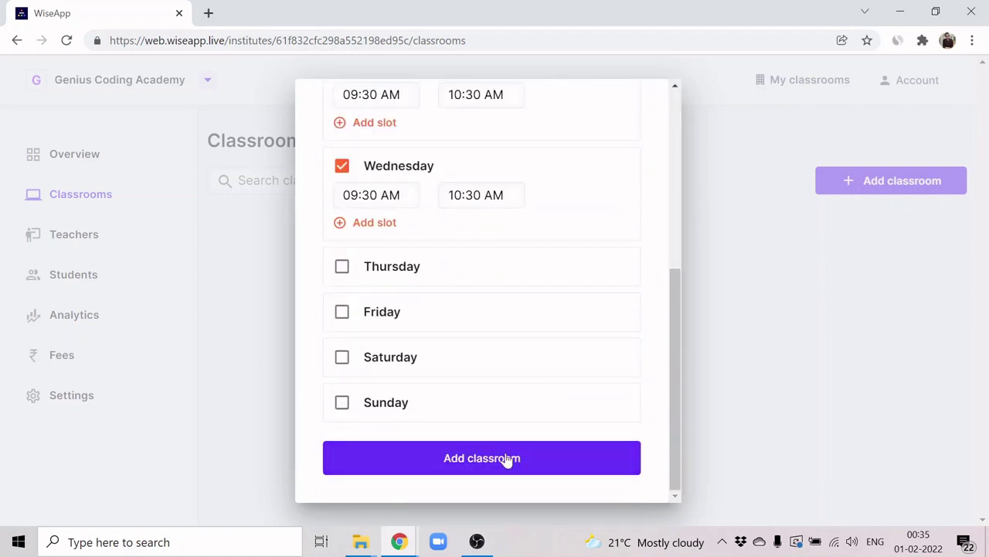
left_click(502, 461)
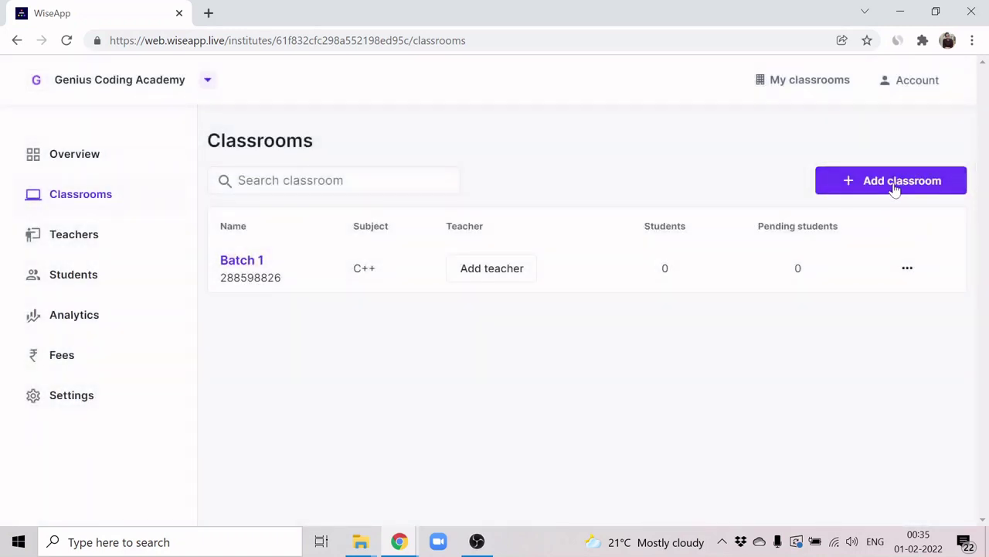
Step: Begin a second classroom named Batch 2 with subject Python, correcting a typo
left_click(894, 184)
left_click(541, 232)
type("Batch")
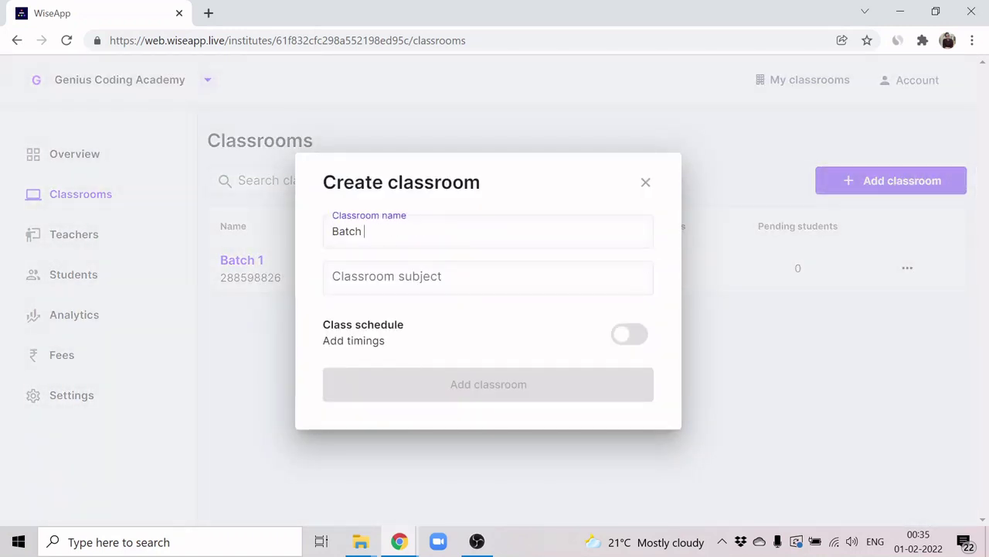
type(" 2")
key("Tab")
type("Pythion")
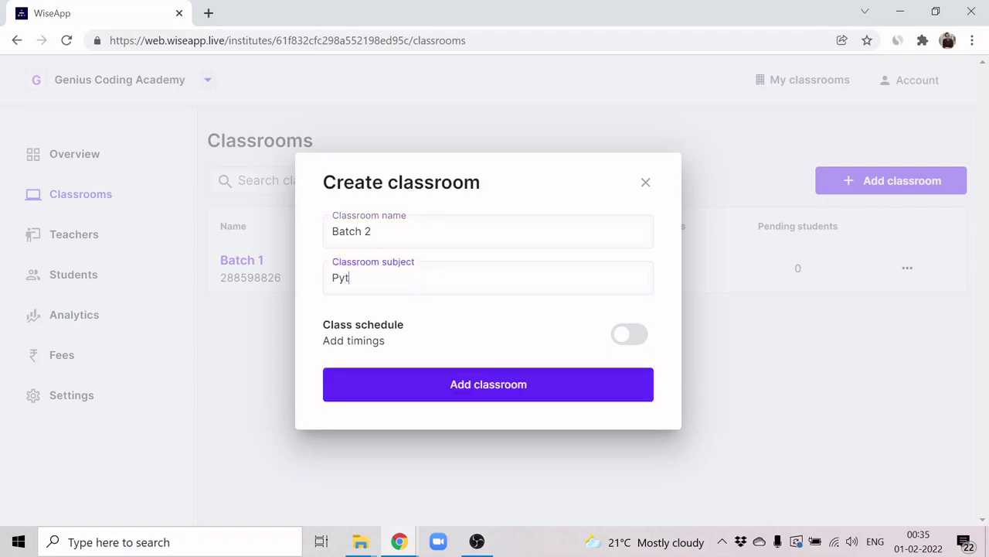
key("BackSpace")
key("BackSpace")
type("on")
Step: Schedule Batch 2 for Wednesday–Saturday, 09:30–10:30 AM, and submit the classroom
left_click(628, 334)
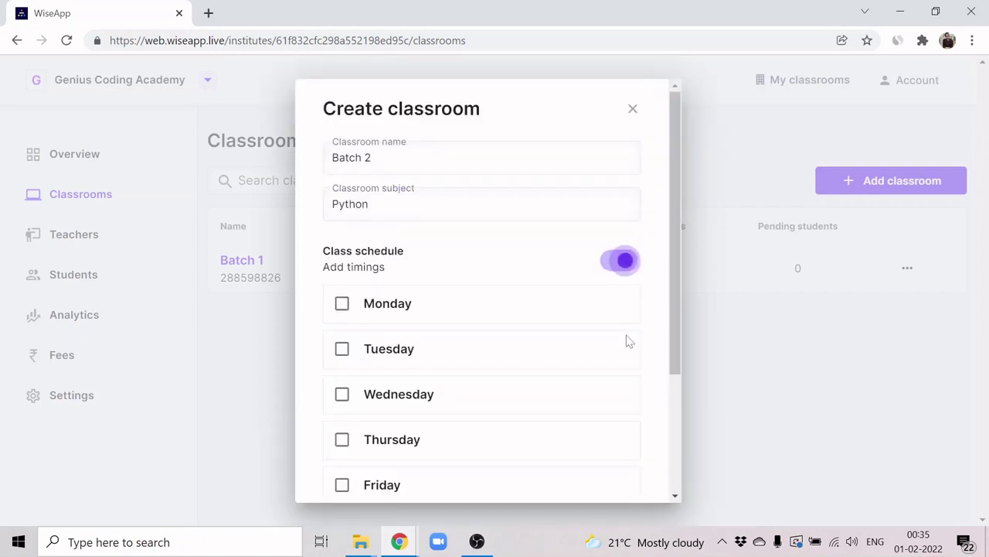
scroll(458, 426, "down", 2)
left_click(341, 246)
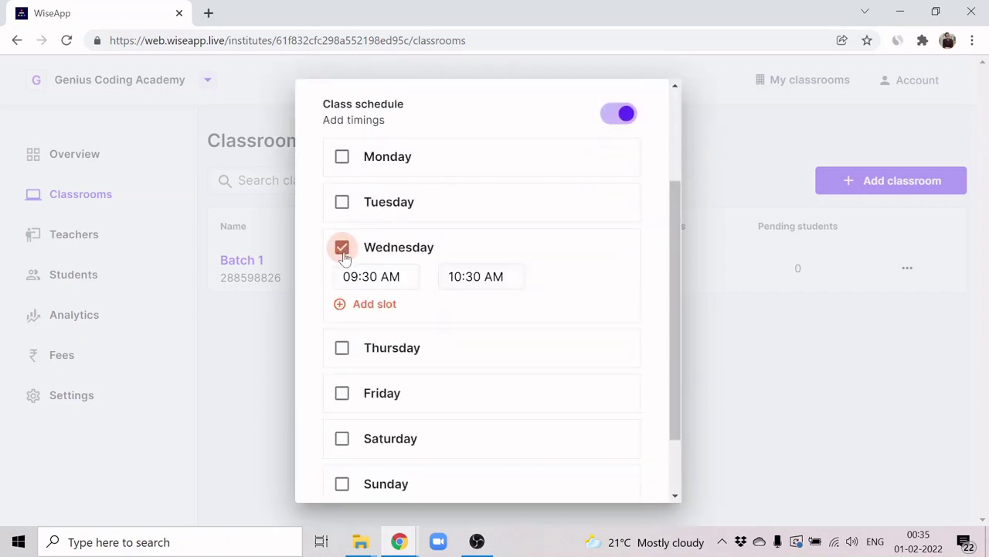
left_click(342, 347)
left_click(343, 446)
scroll(343, 446, "down", 3)
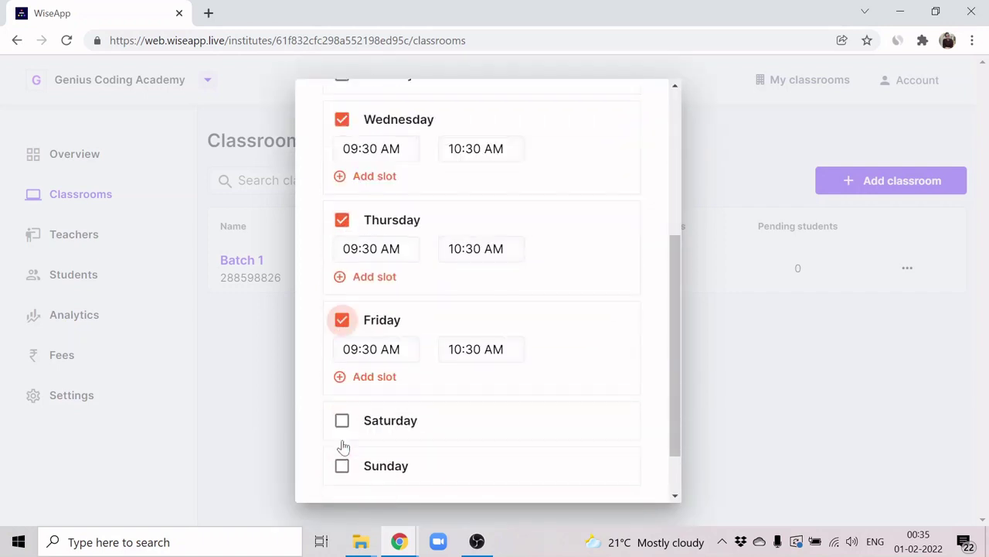
left_click(344, 379)
scroll(487, 421, "down", 1)
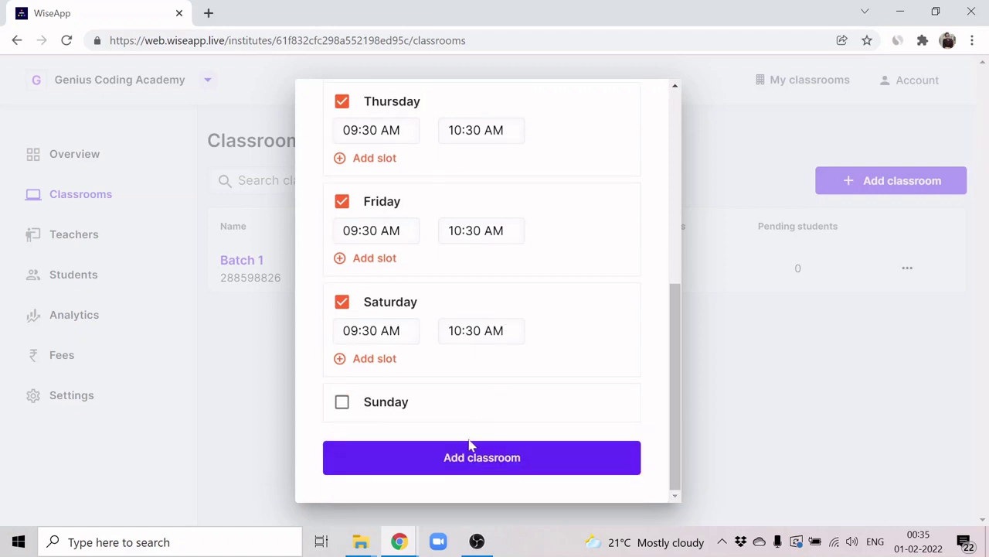
left_click(463, 458)
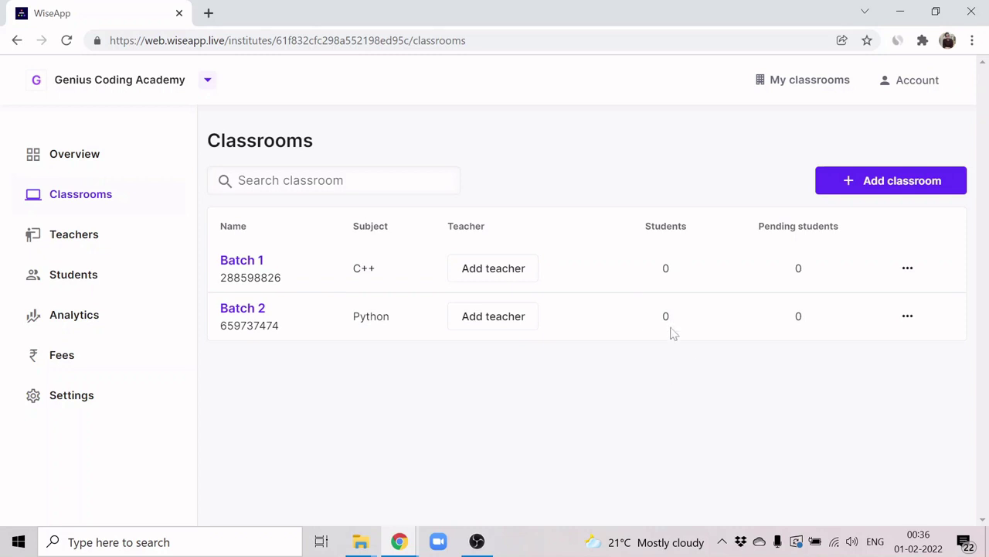
Step: Invite a teacher by entering their phone number on the Teachers page
left_click(62, 242)
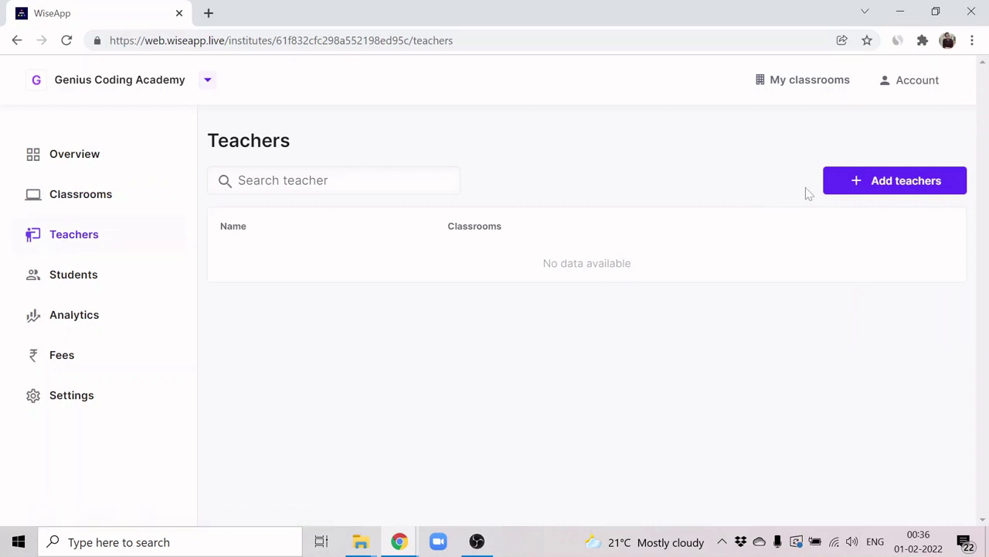
left_click(895, 191)
left_click(560, 230)
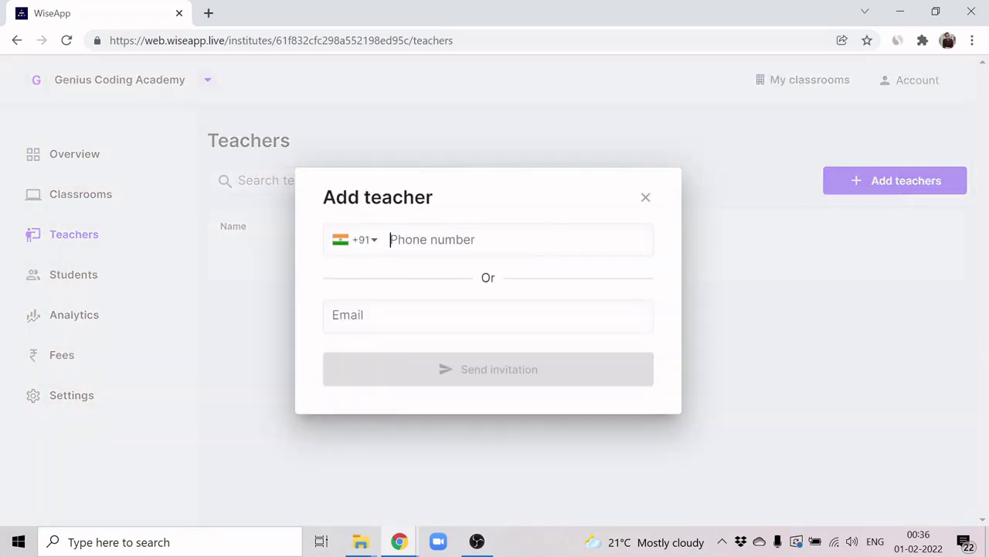
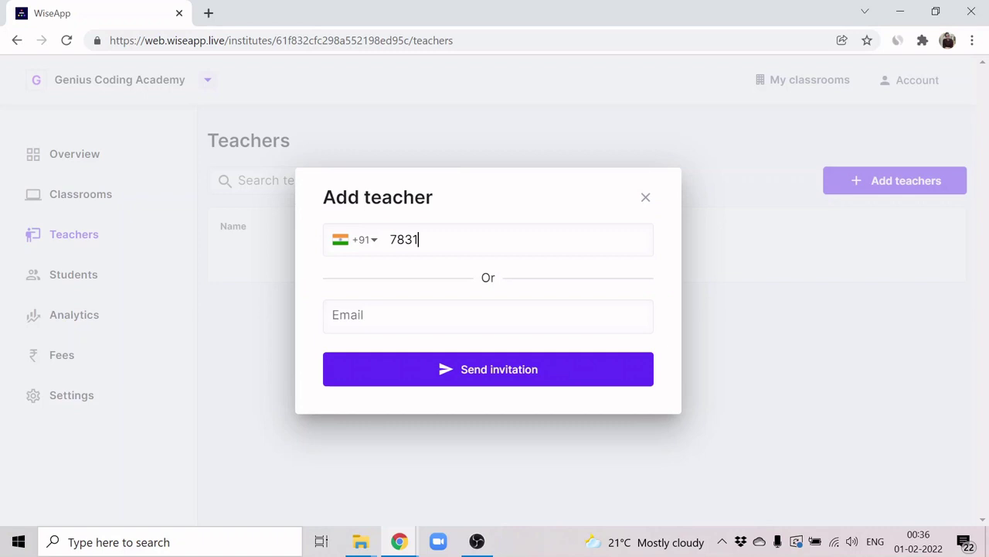
left_click(492, 380)
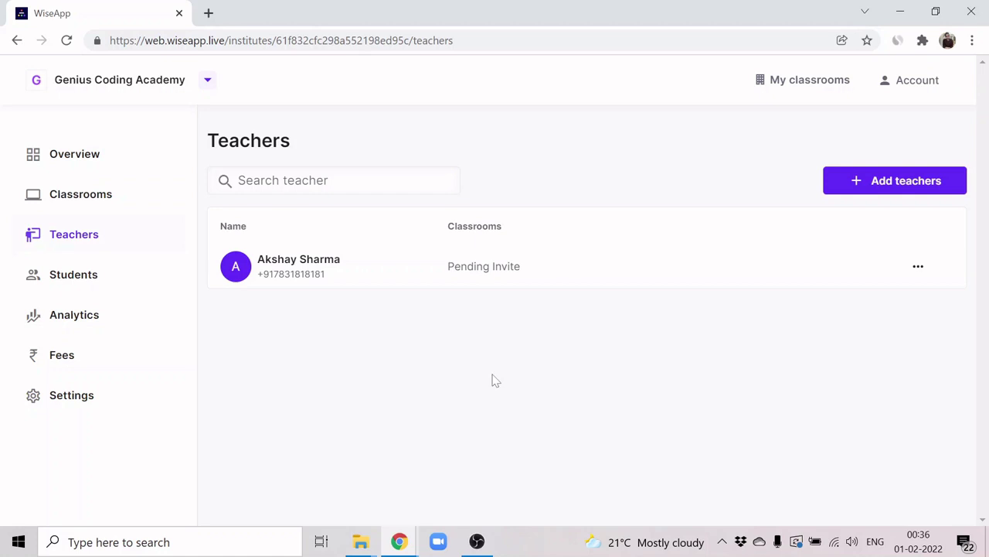
Step: Invite another teacher by a new phone number and reload the Teachers list
left_click(901, 190)
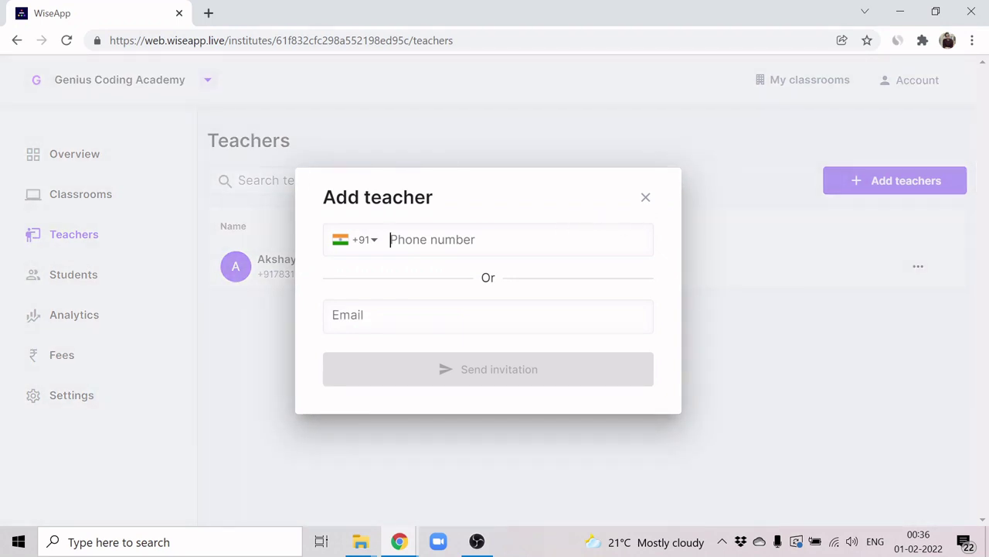
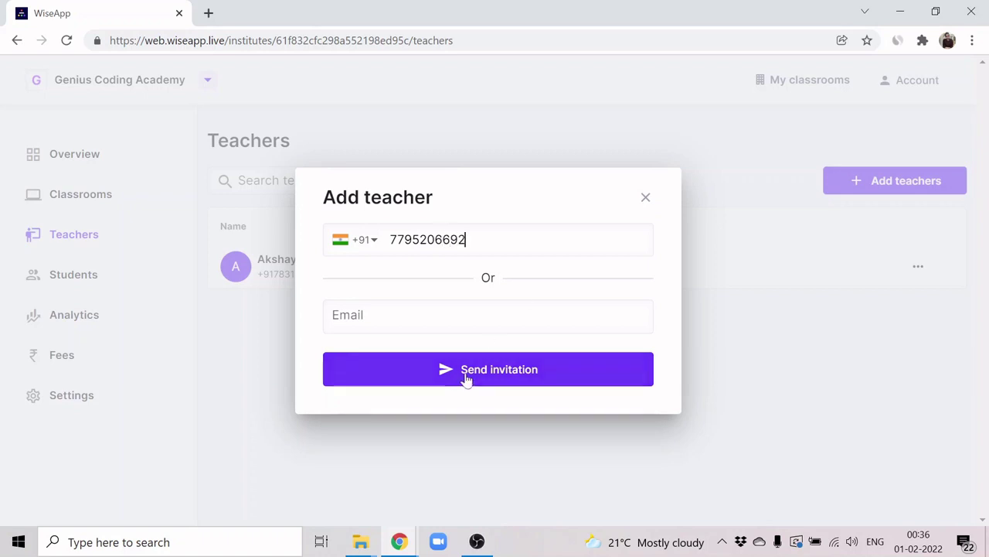
left_click(466, 376)
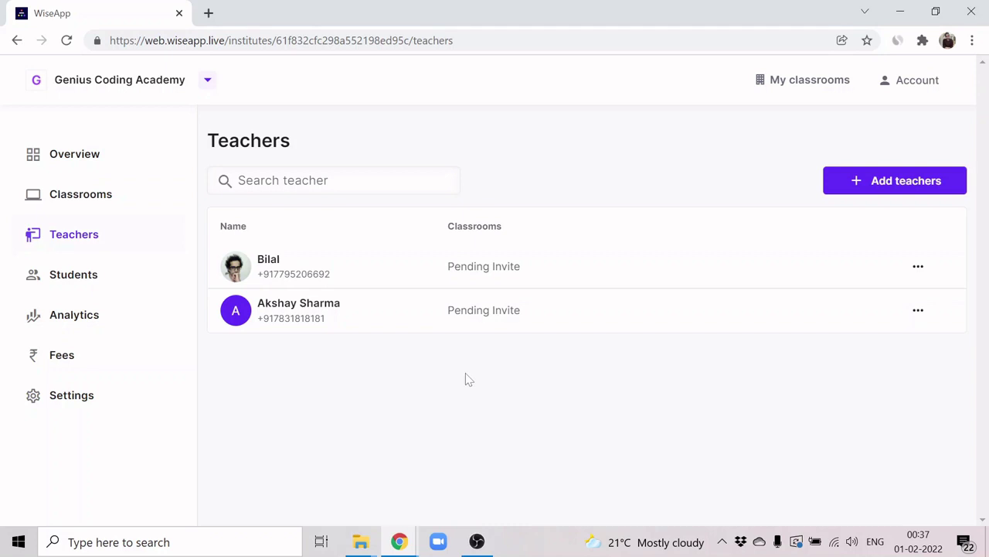
key("F5")
Step: Assign the second listed teacher to the Batch 1 classroom
left_click(131, 207)
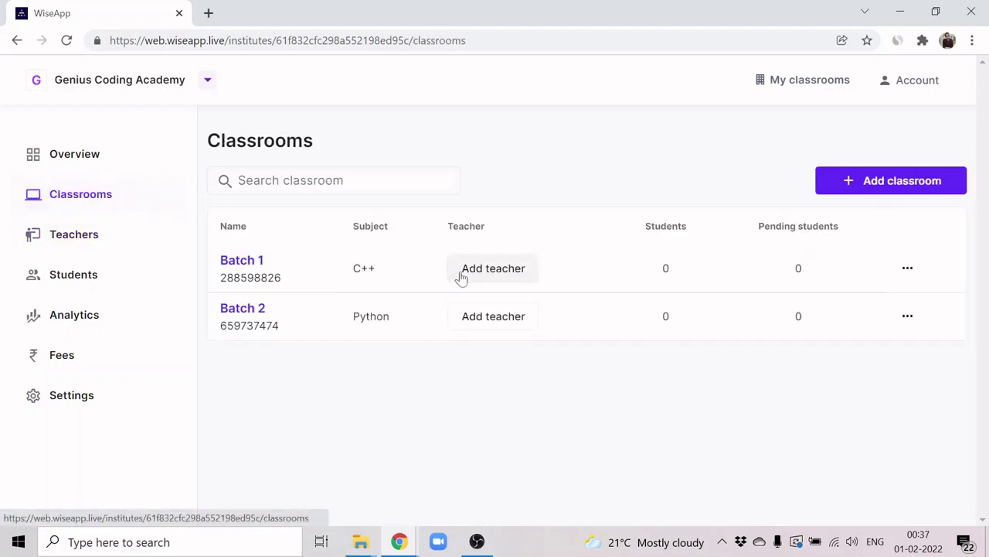
left_click(465, 276)
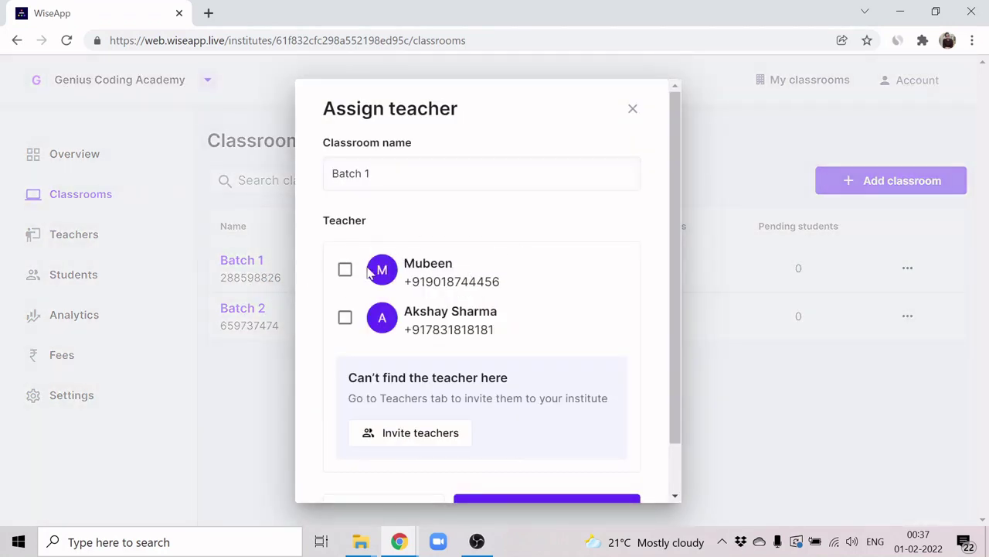
left_click(345, 317)
scroll(558, 331, "down", 1)
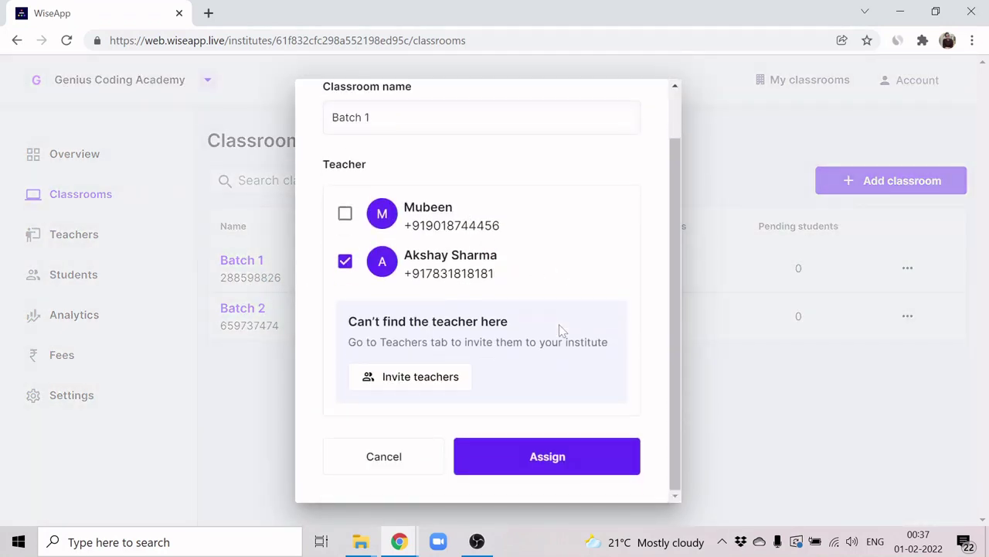
left_click(566, 456)
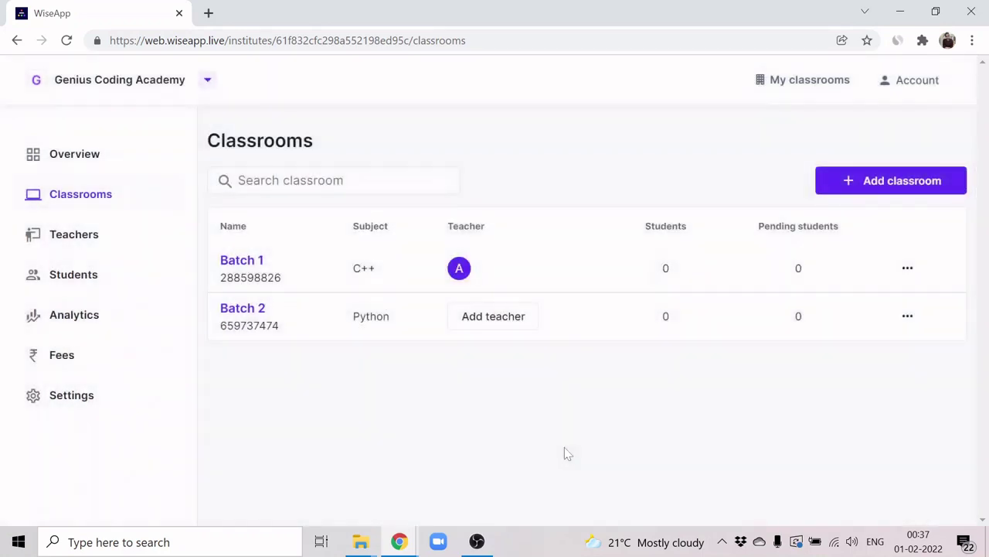
Step: Assign both available teachers to the Batch 2 classroom
left_click(493, 316)
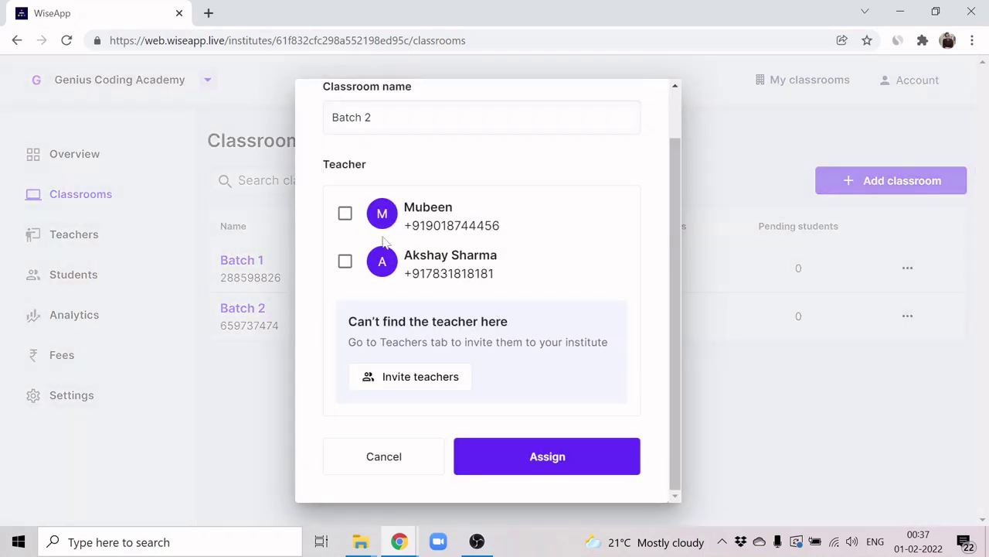
left_click(344, 213)
left_click(573, 462)
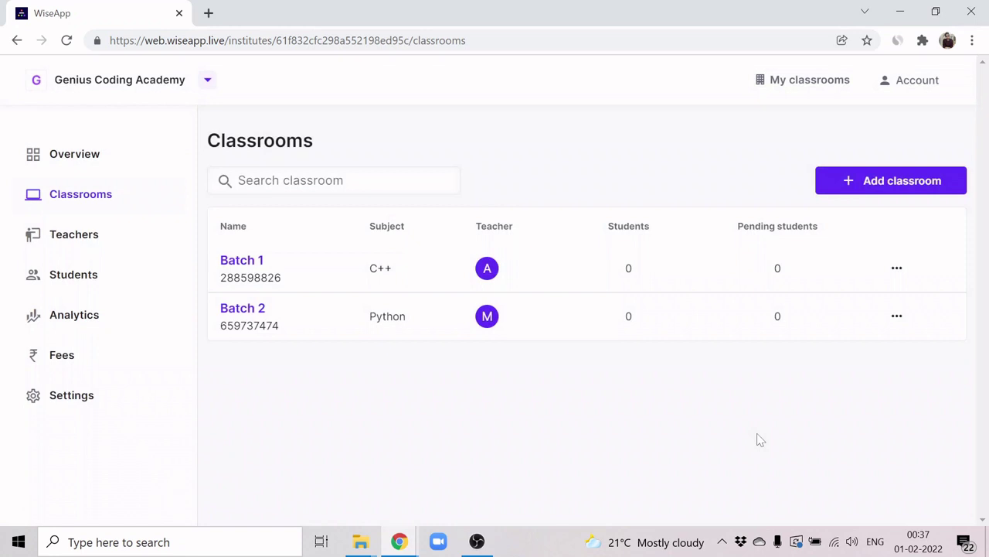
left_click(485, 323)
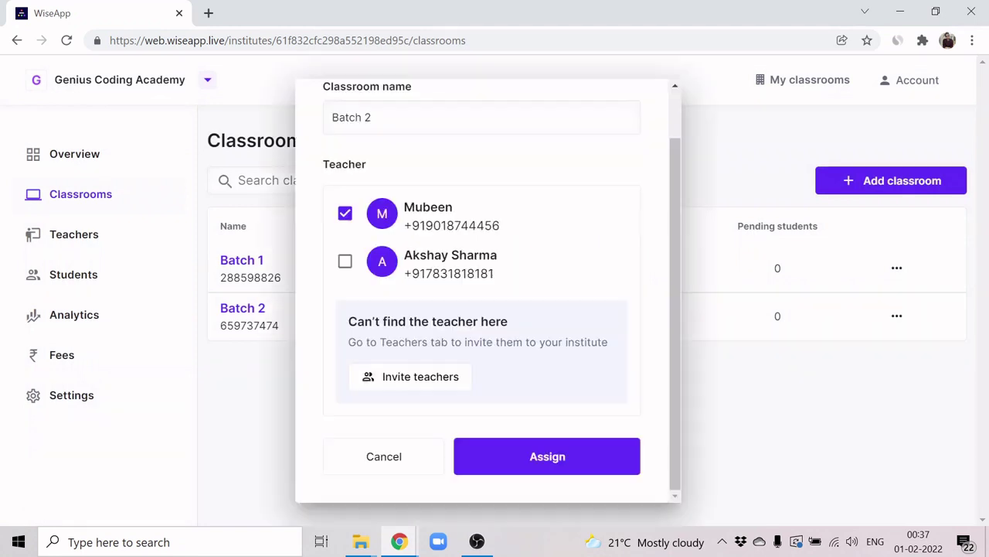
left_click(344, 261)
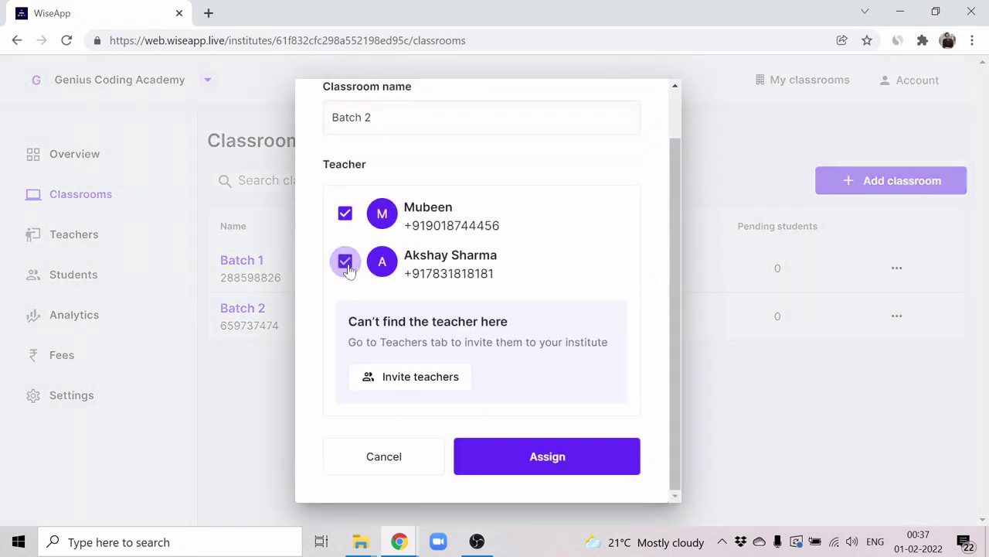
left_click(527, 456)
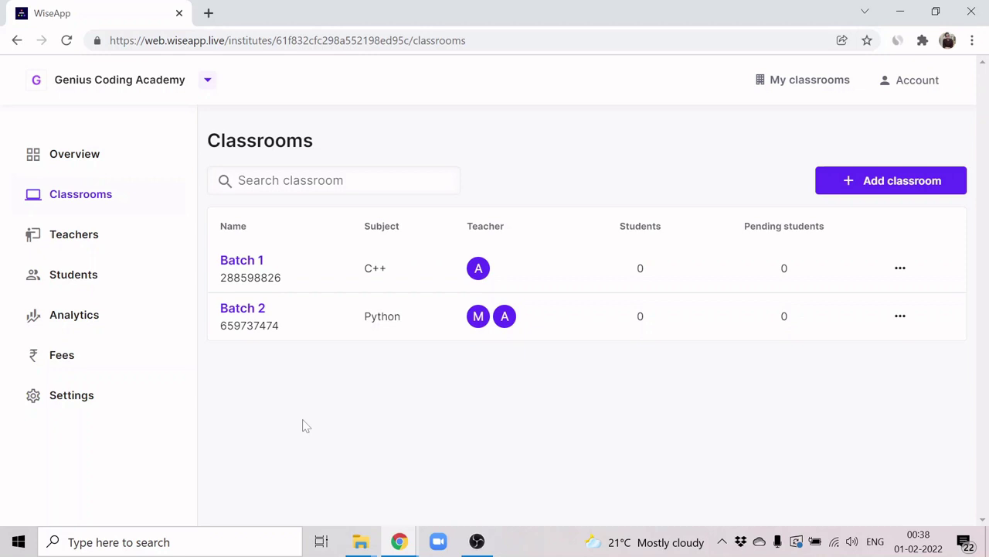
Step: Bring up the student invitation on the Students page and view Batch 1's
left_click(123, 288)
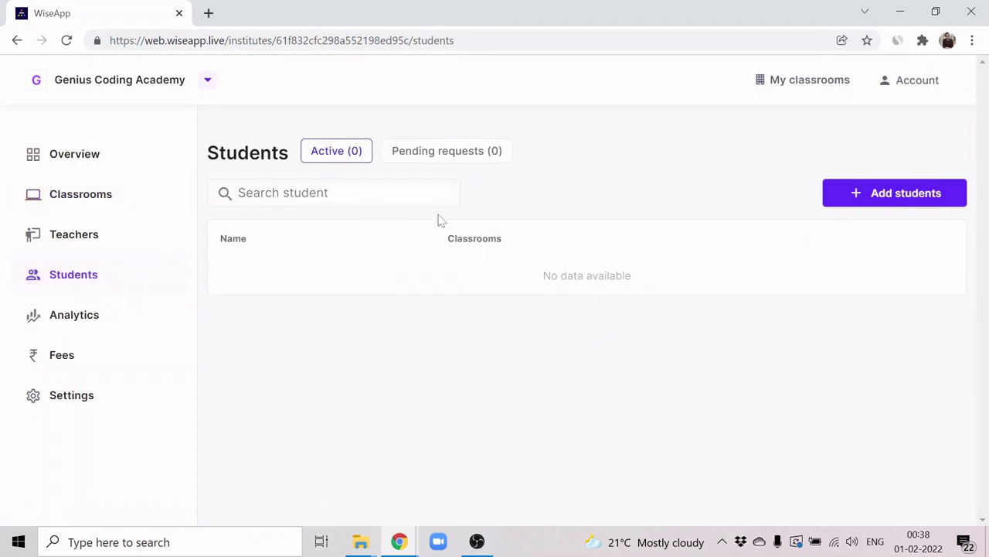
left_click(884, 198)
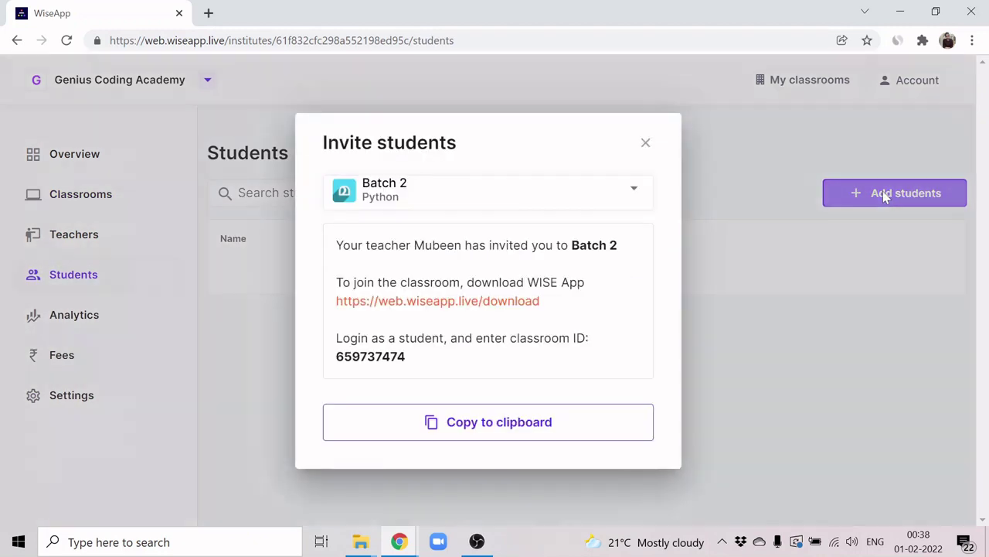
left_click(608, 195)
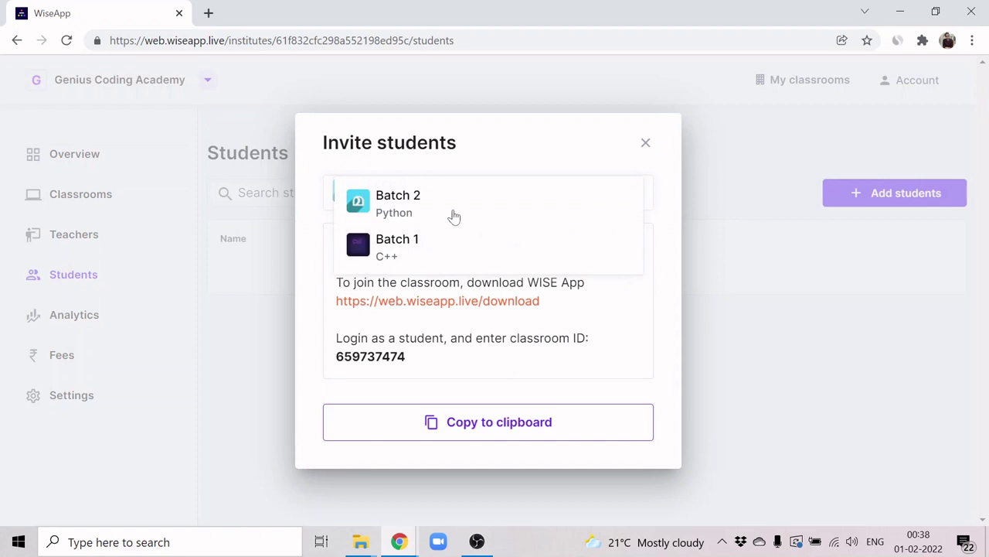
left_click(438, 249)
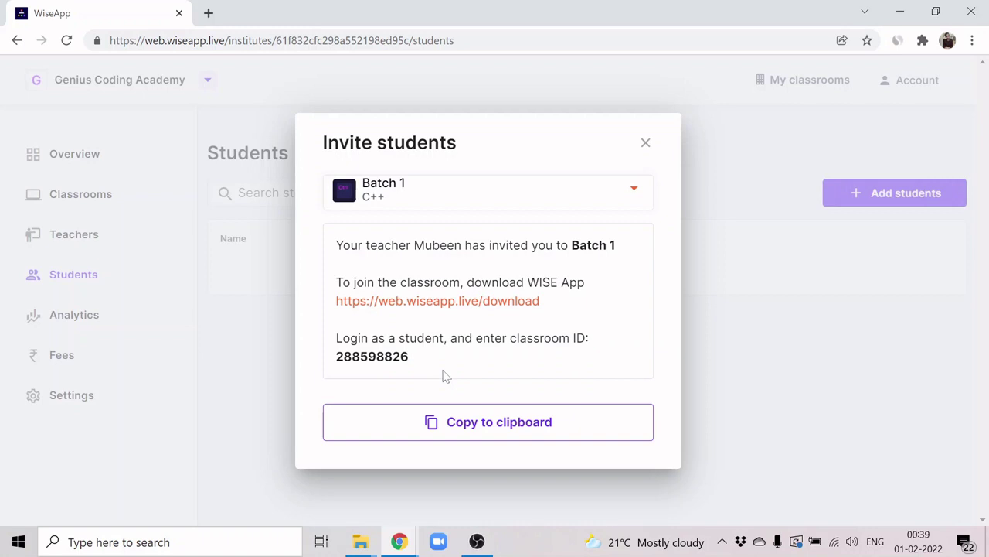
Step: Switch the invitation to Batch 2, close it, and reload the Students page
left_click(499, 192)
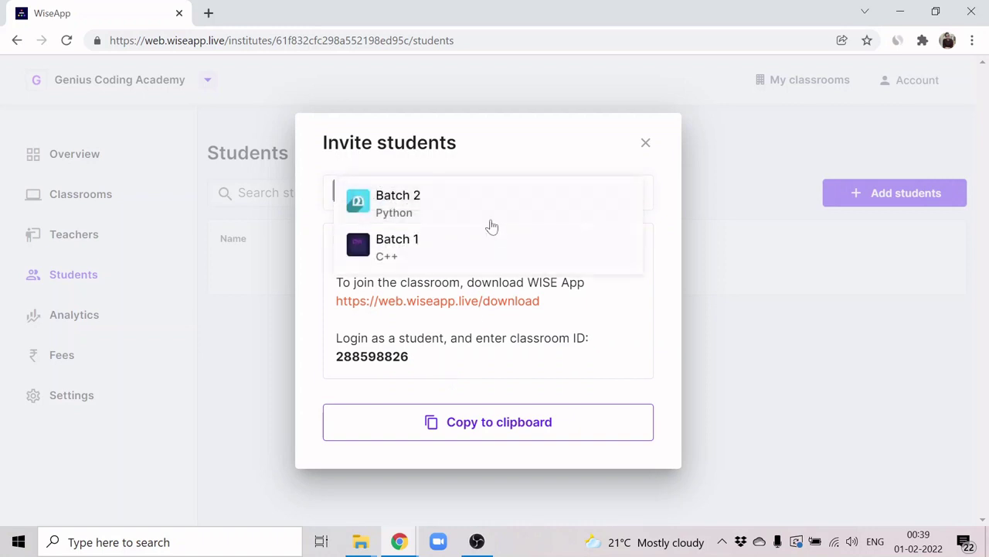
left_click(492, 214)
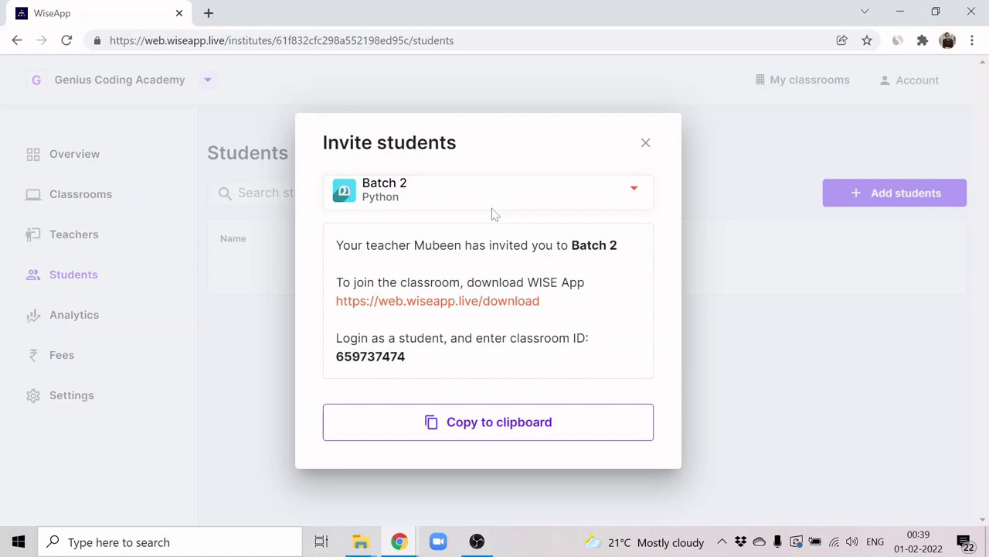
left_click(645, 143)
key("F5")
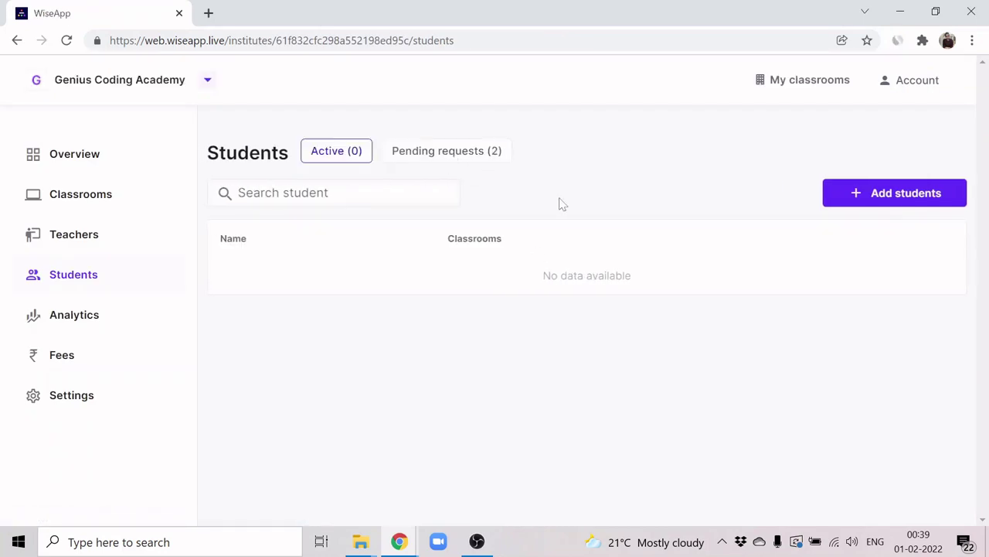
Step: Check the pending student requests and the classrooms' pending counts
left_click(434, 166)
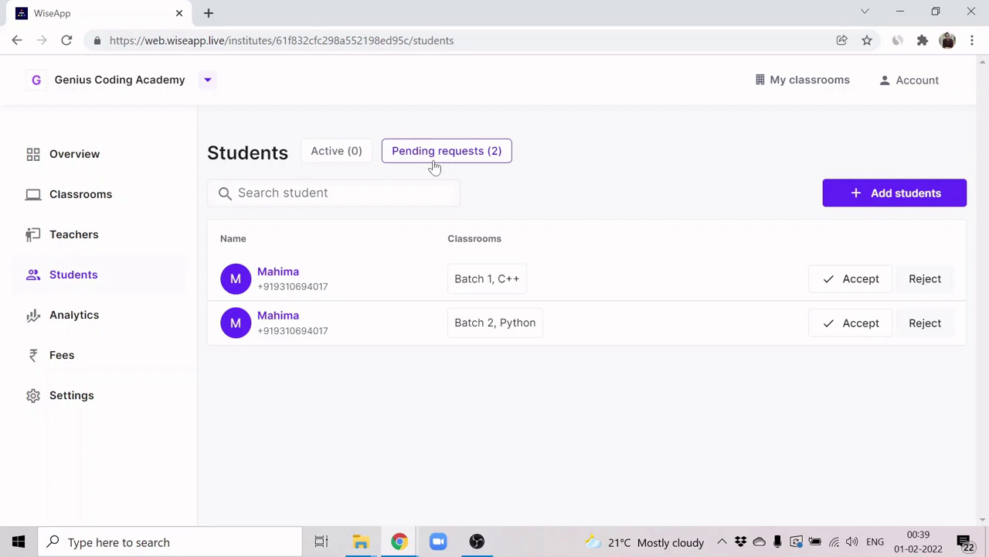
left_click(59, 203)
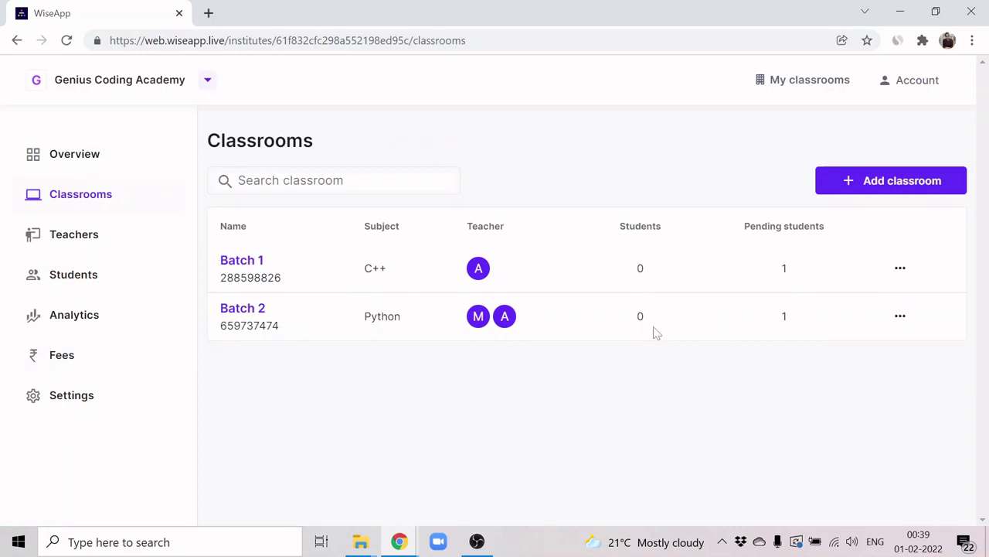
left_click(90, 276)
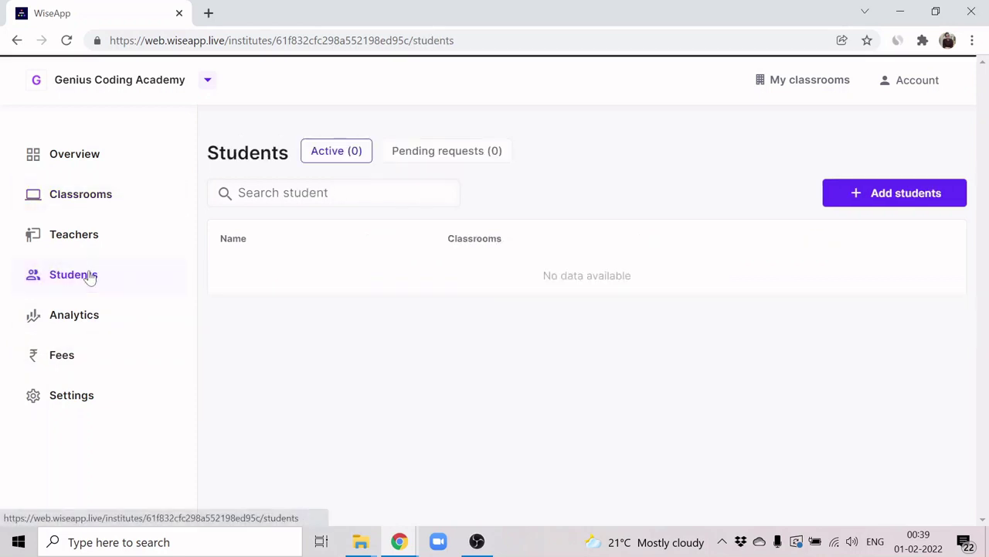
Step: Accept the student's Batch 1 and Batch 2 requests, then confirm them under Active and Classrooms
left_click(454, 147)
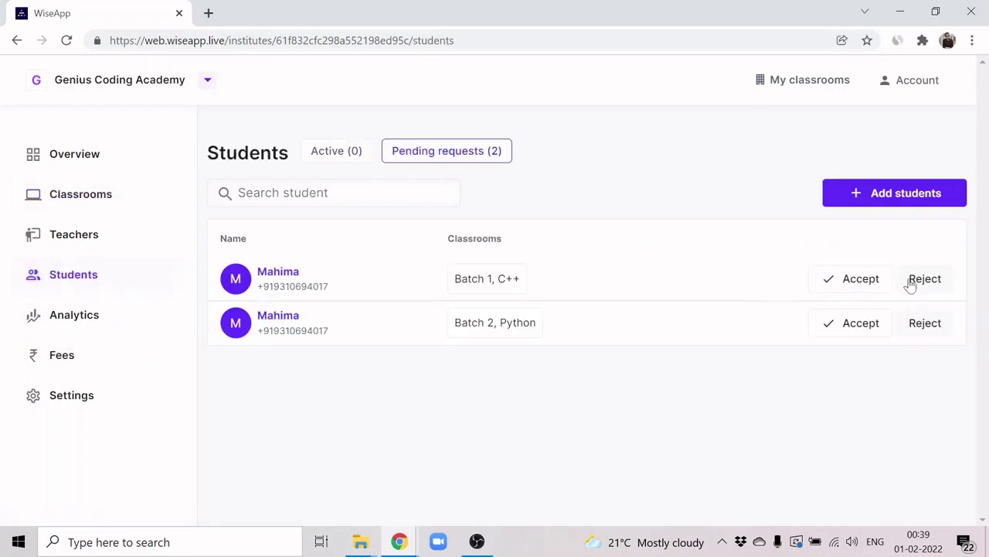
left_click(866, 286)
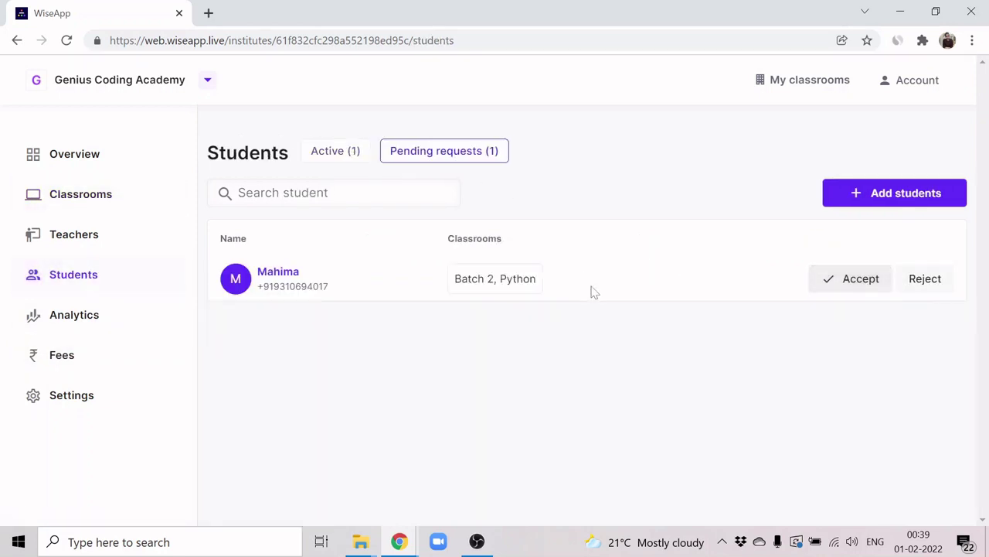
left_click(860, 290)
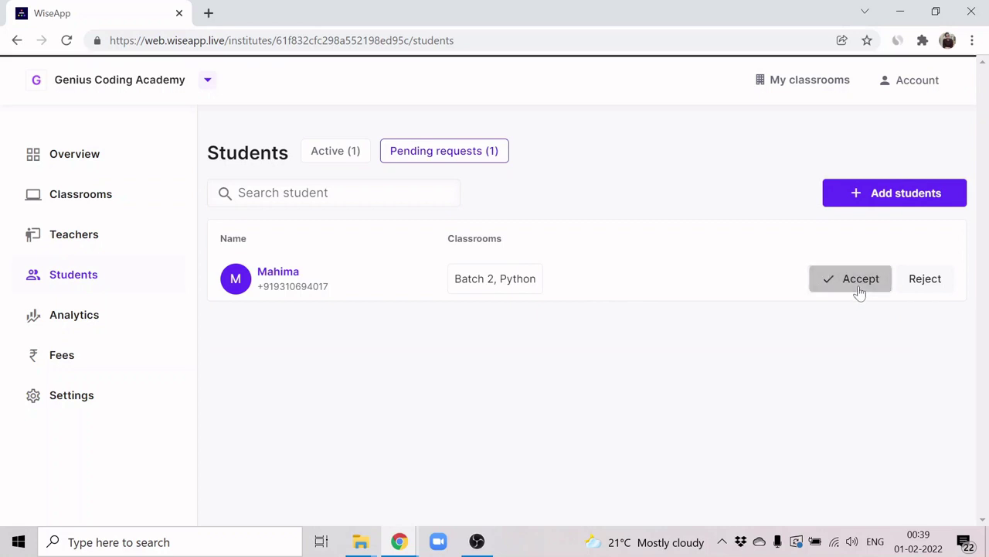
left_click(343, 160)
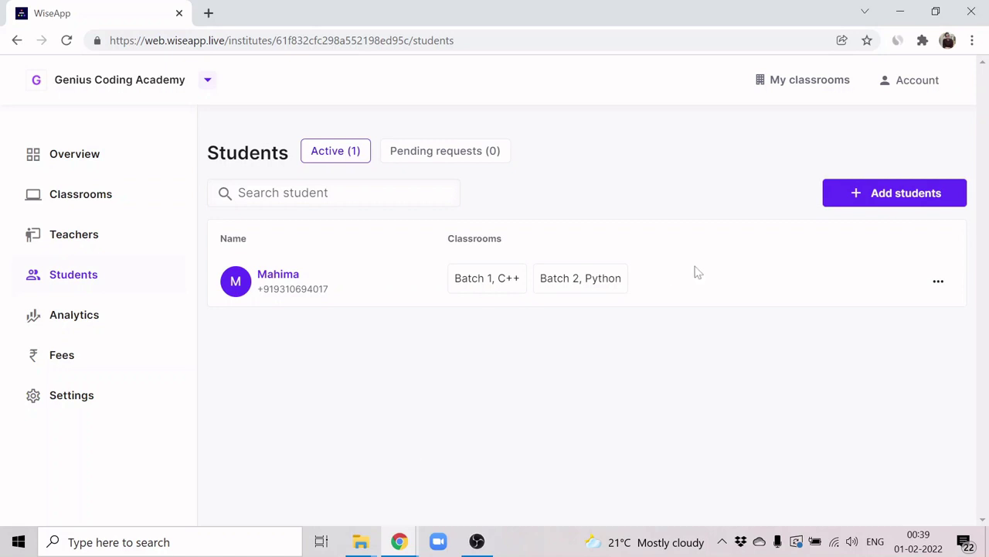
left_click(78, 208)
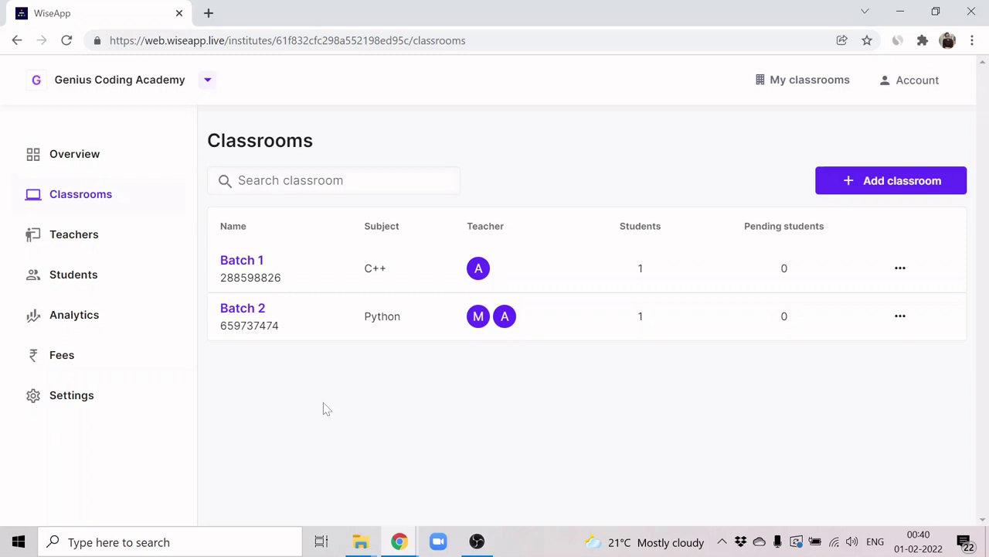
Step: Look over Batch 1's overview and the Teachers page, ending on Students
left_click(256, 268)
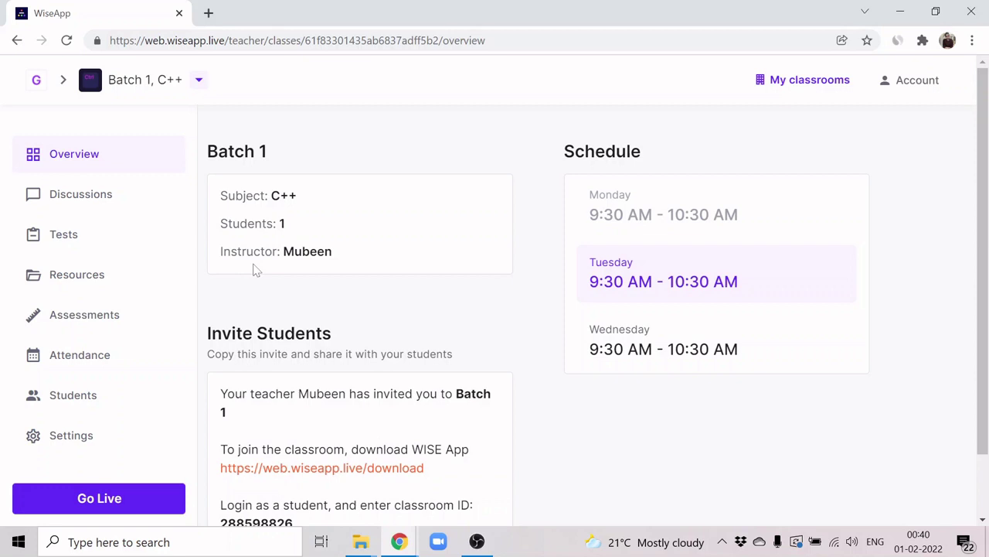
left_click(37, 81)
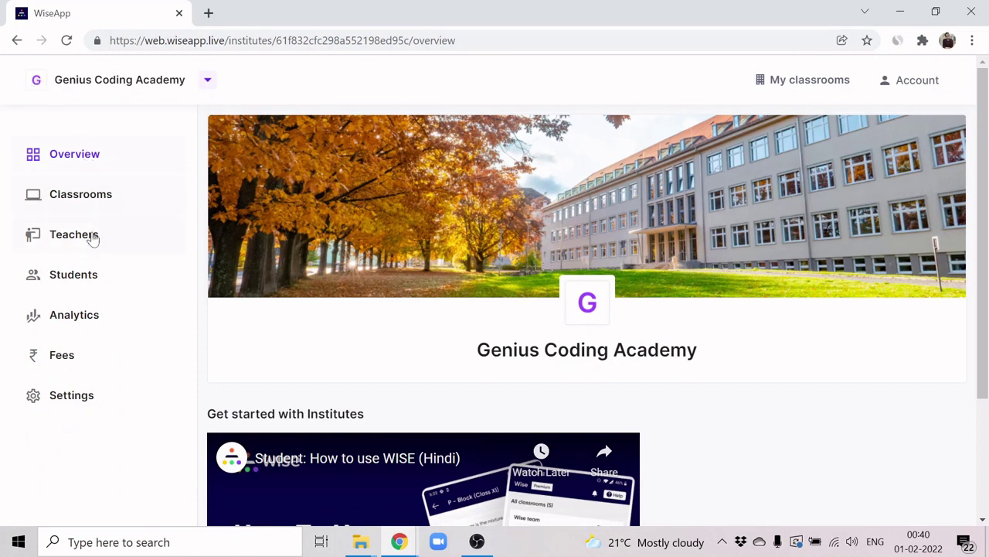
right_click(90, 242)
left_click(76, 245)
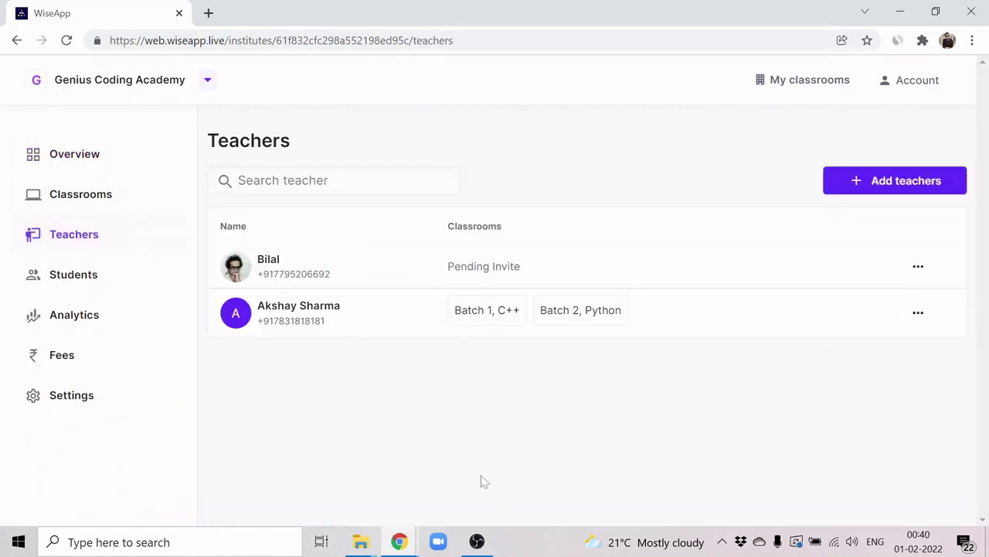
left_click(127, 274)
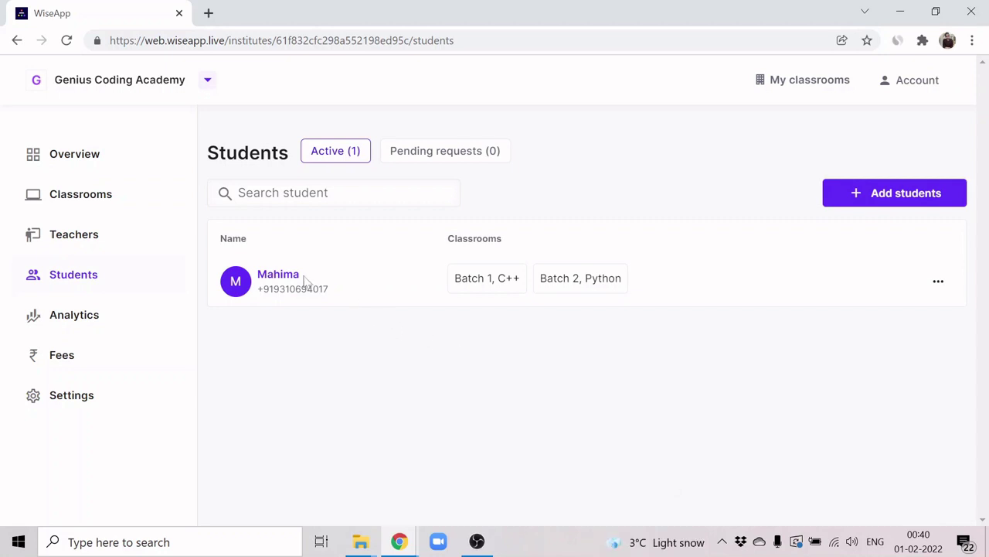
Step: Review the student's Batch 2 report, then close its tab with Ctrl+W
left_click(279, 276)
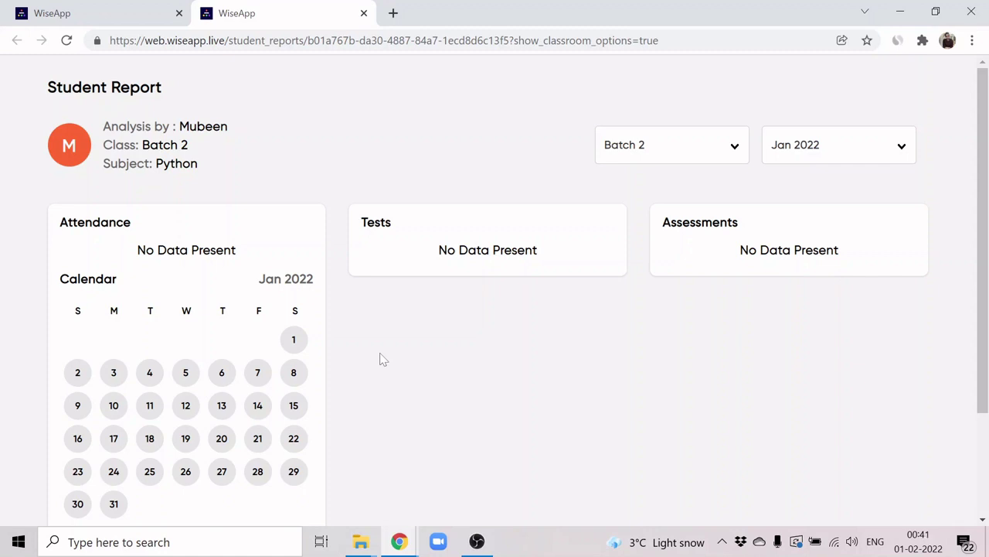
scroll(233, 382, "down", 1)
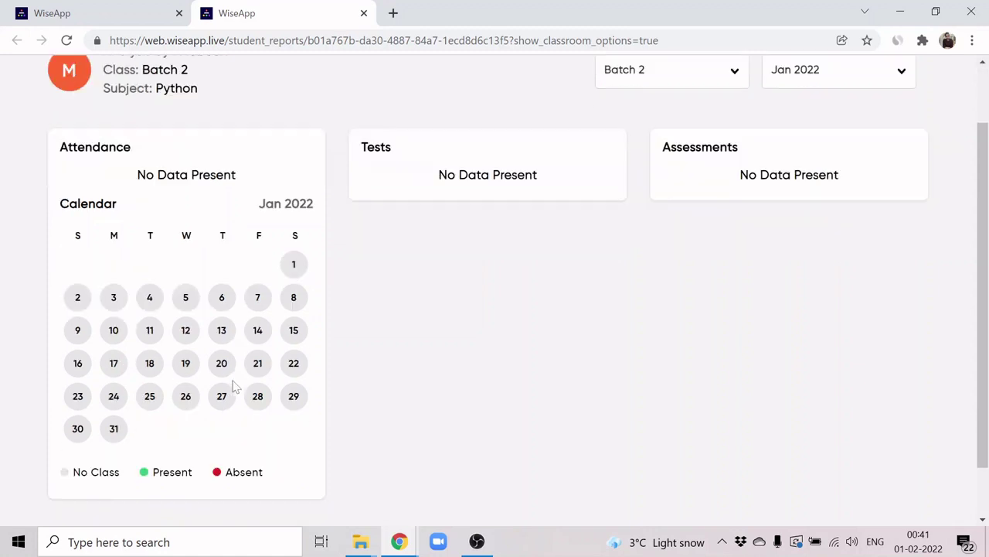
scroll(233, 383, "up", 1)
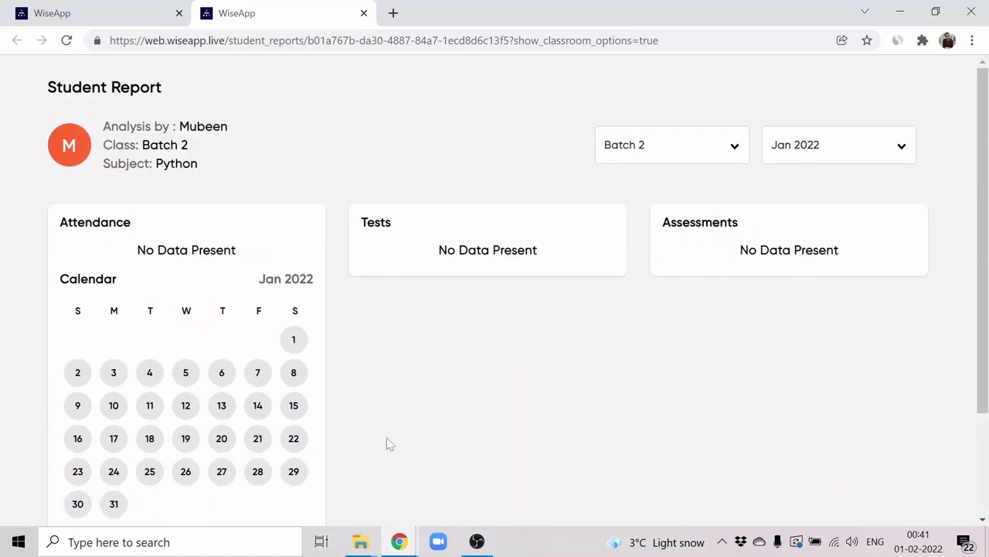
key("ctrl+w")
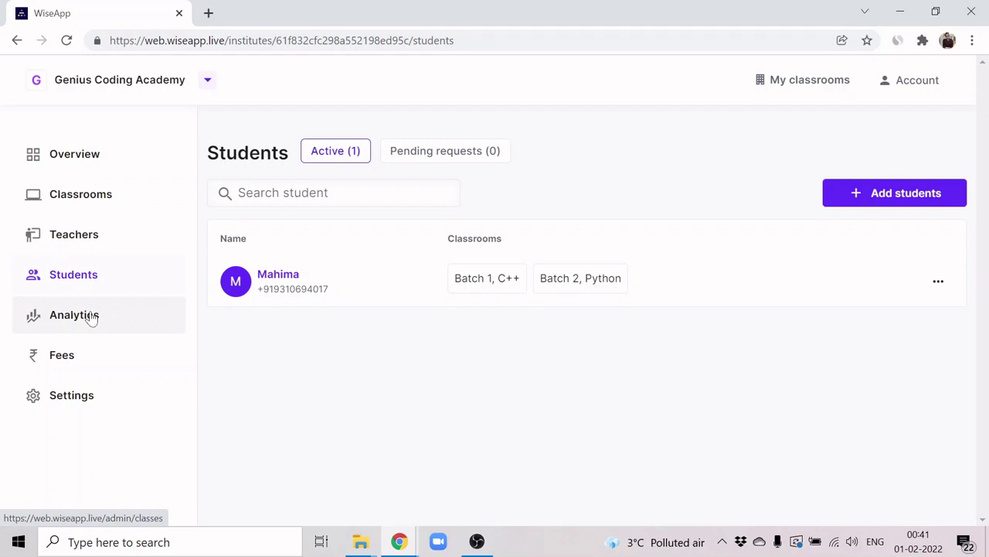
Step: Open the academy analytics and scroll through the overall dashboard
left_click(91, 318)
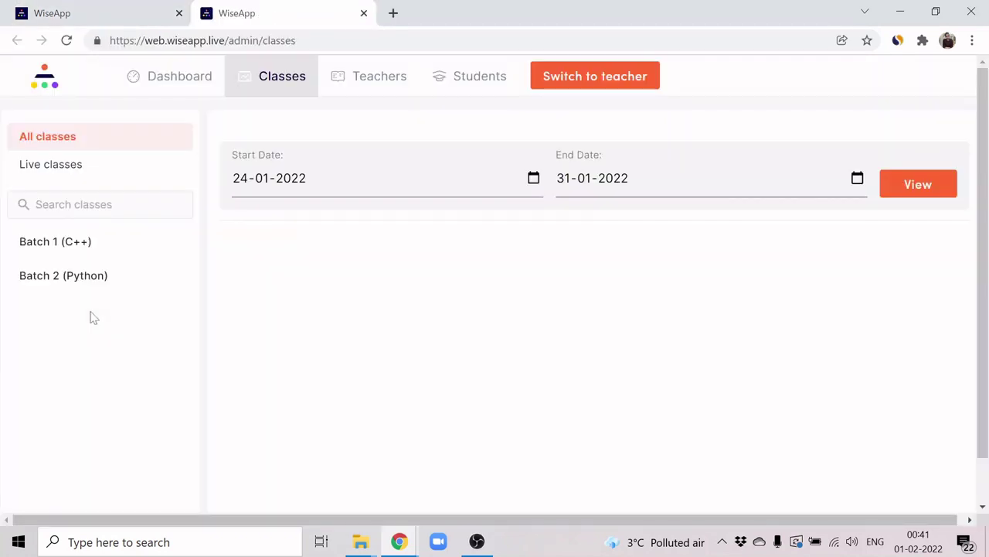
left_click(169, 82)
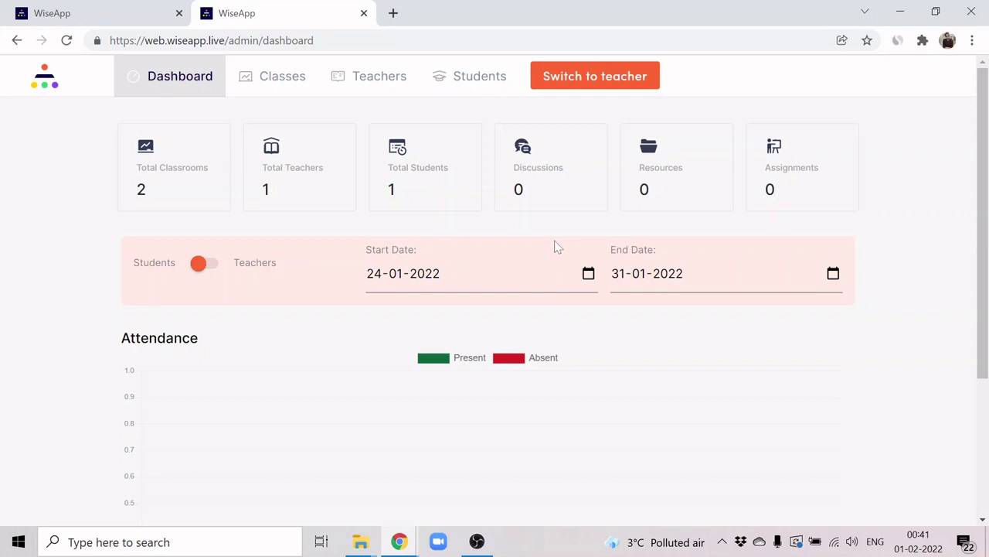
scroll(557, 246, "down", 2)
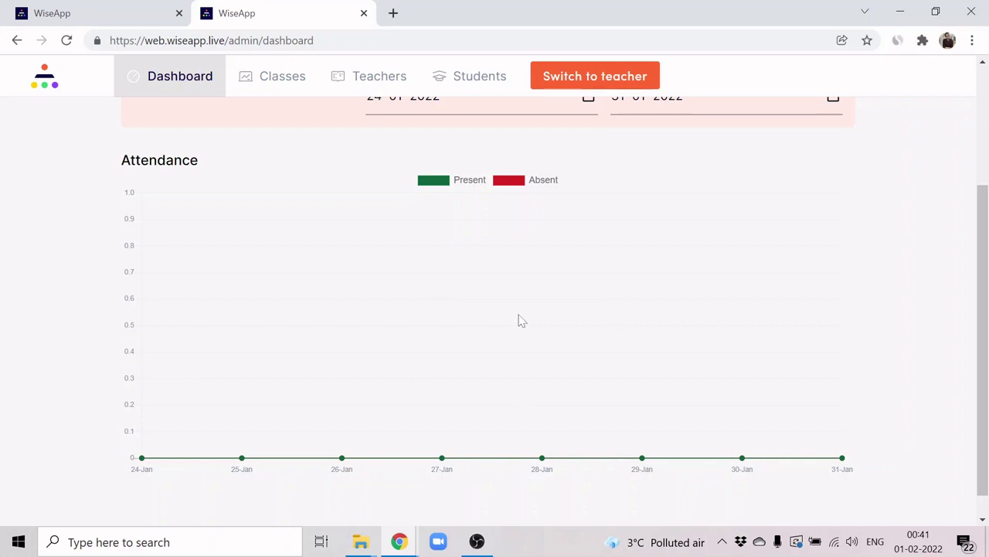
scroll(618, 382, "up", 1)
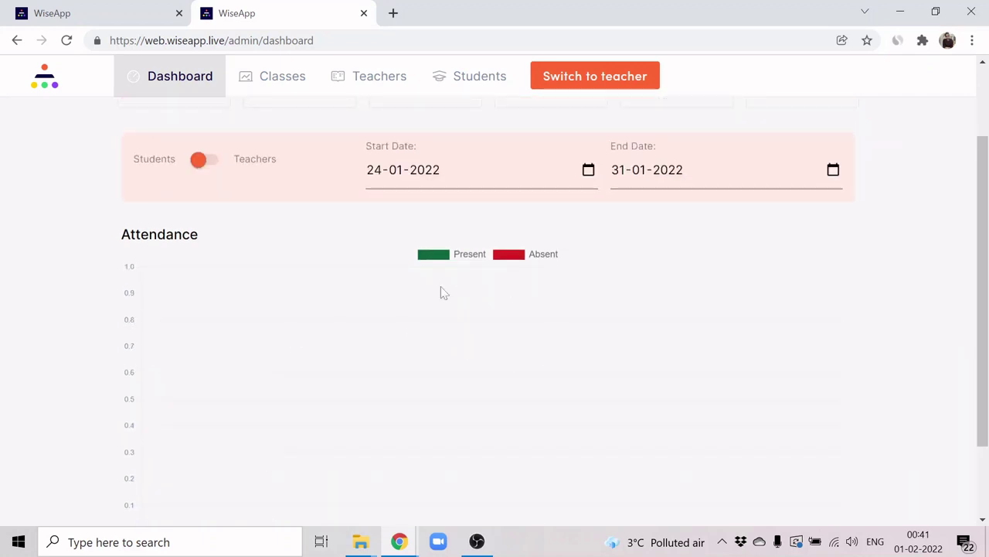
scroll(724, 326, "up", 2)
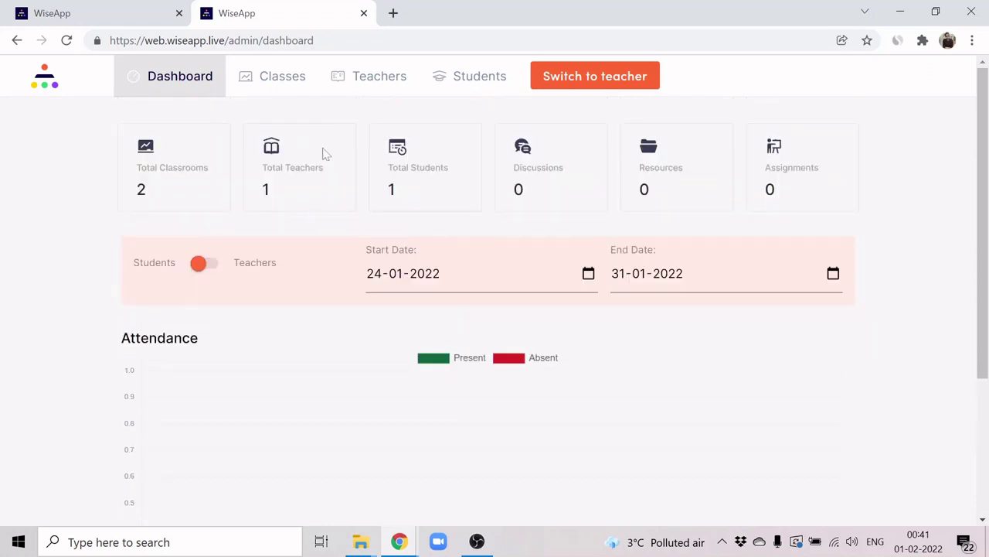
Step: Review the Batch 1 (C++) and Batch 2 (Python) timetables and Batch 2's shared resources
left_click(279, 87)
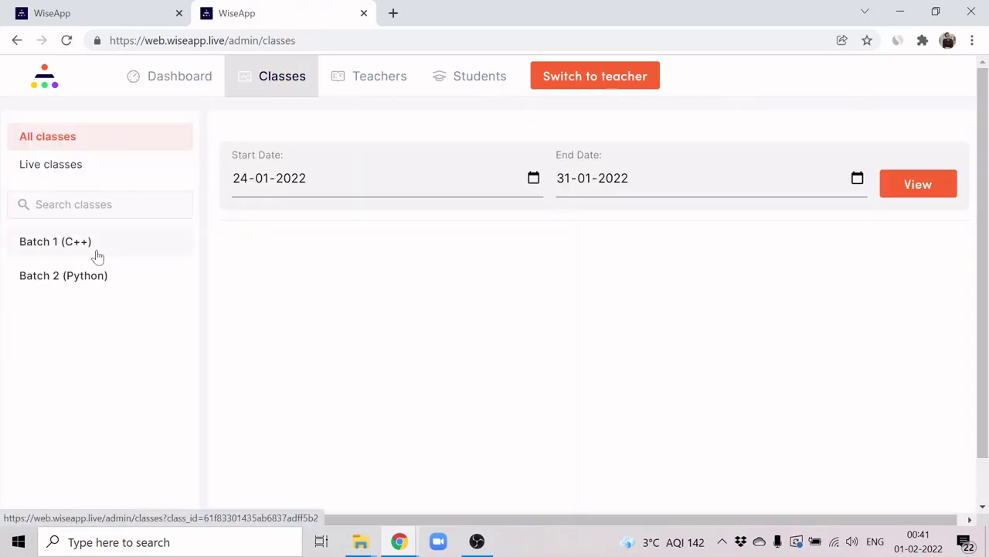
left_click(96, 255)
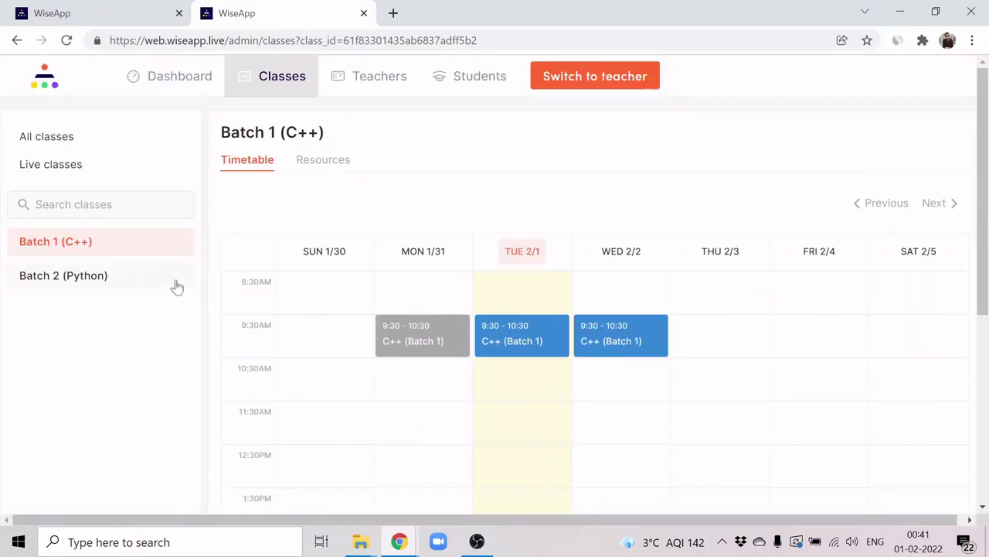
left_click(126, 280)
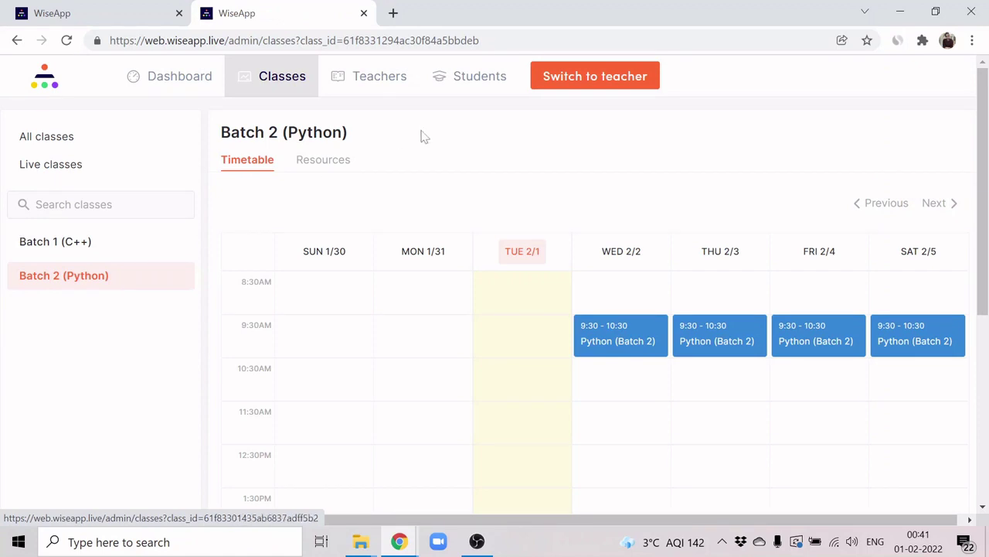
left_click(327, 162)
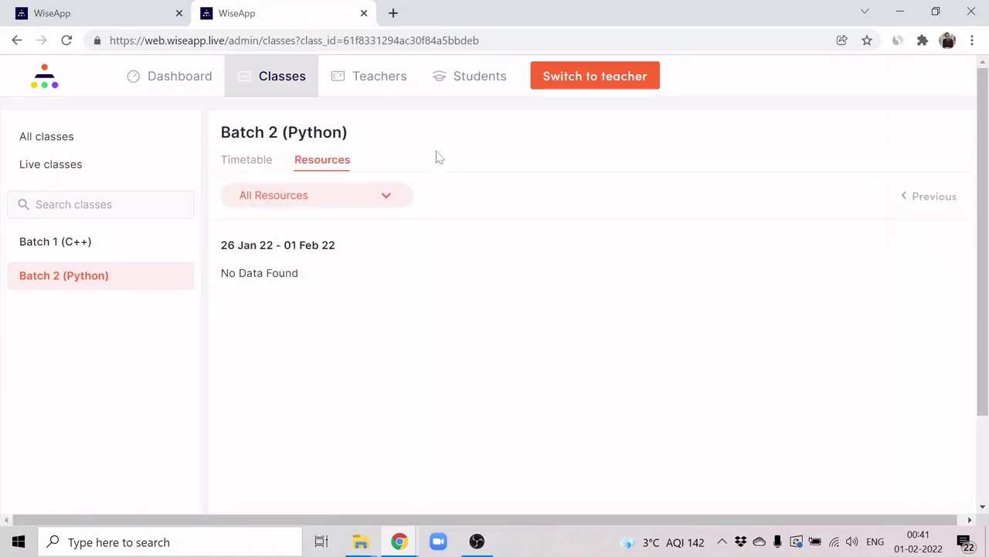
Step: Load the all-classes statistics table, then check Live classes, which shows none
left_click(88, 142)
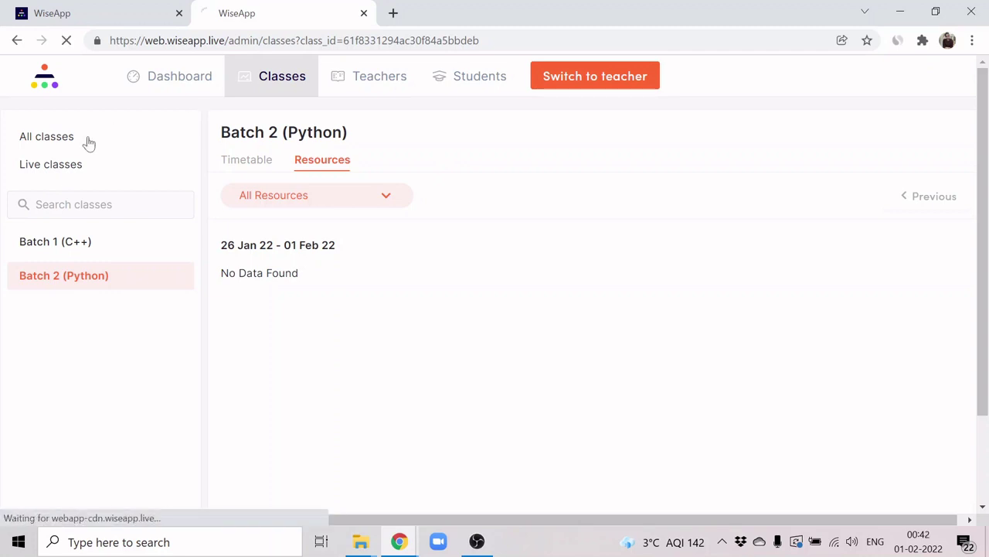
left_click(908, 191)
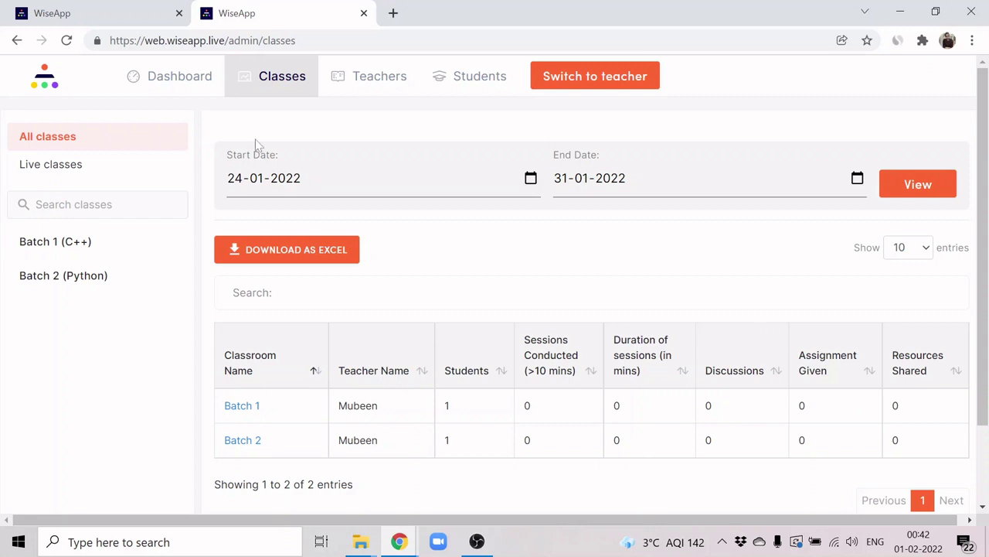
left_click(74, 164)
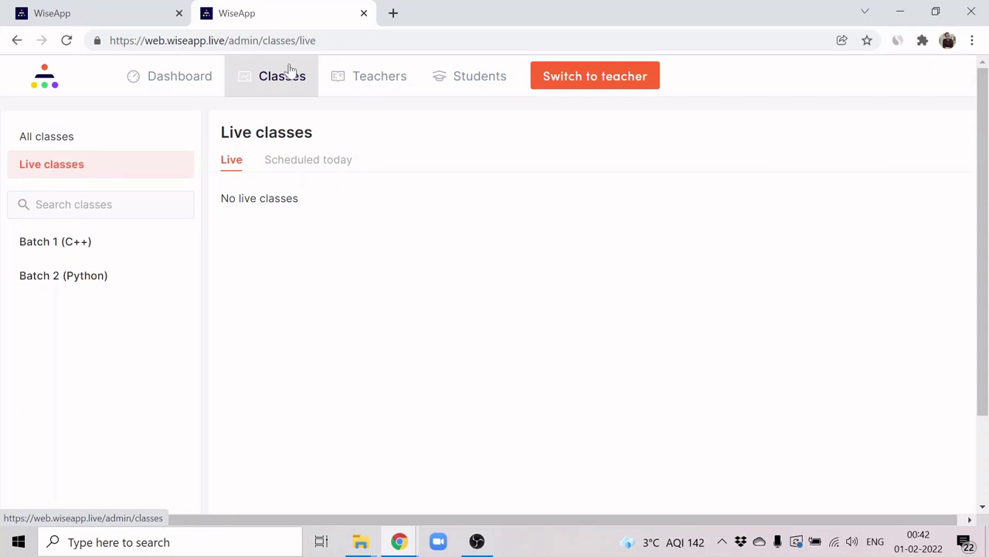
Step: Review the teacher's activity, summary, resources and weekly schedule in analytics
left_click(372, 86)
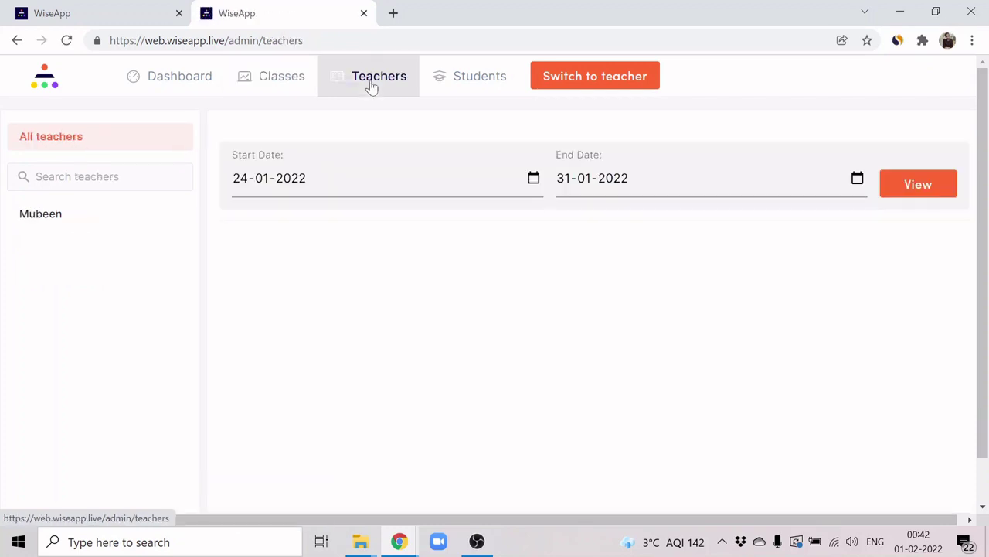
left_click(105, 219)
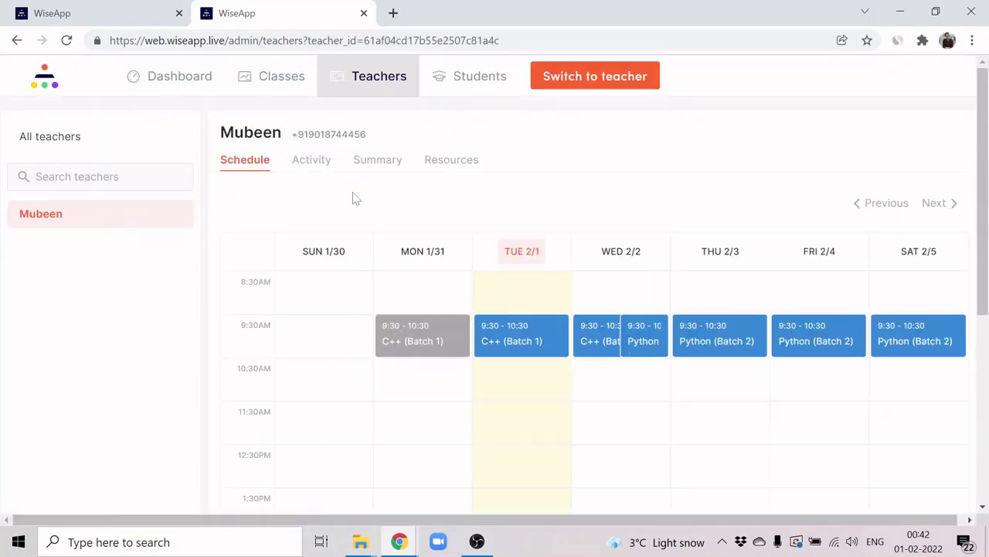
left_click(310, 169)
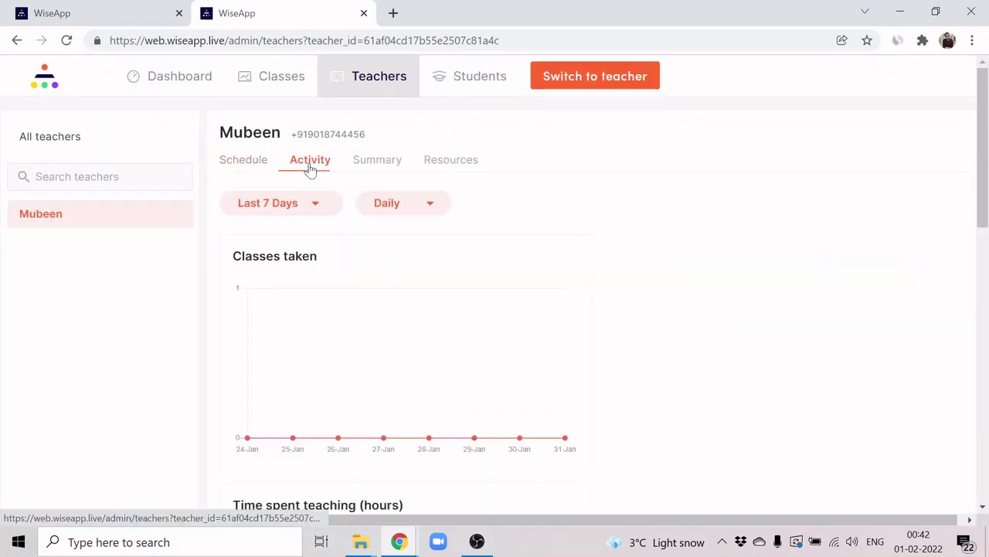
left_click(377, 170)
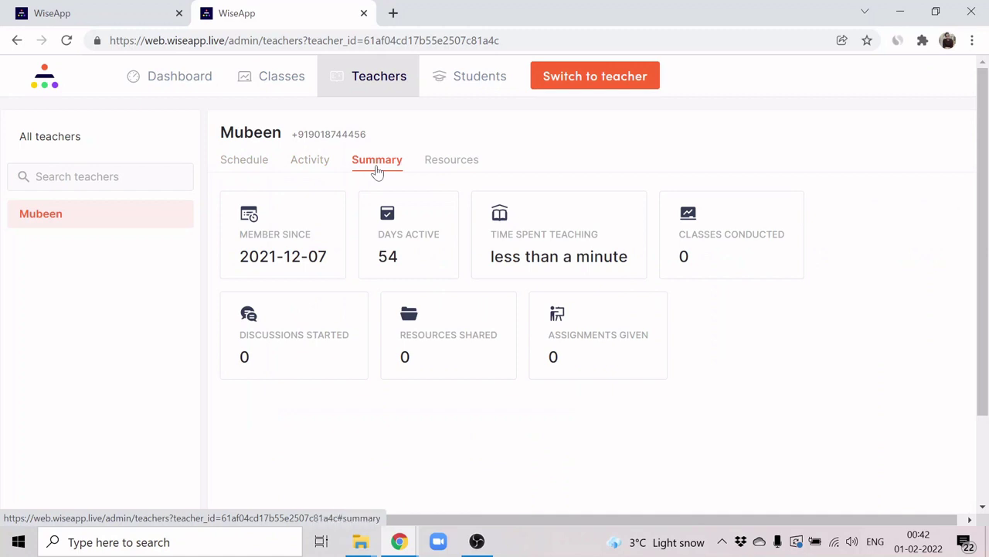
left_click(439, 166)
left_click(234, 168)
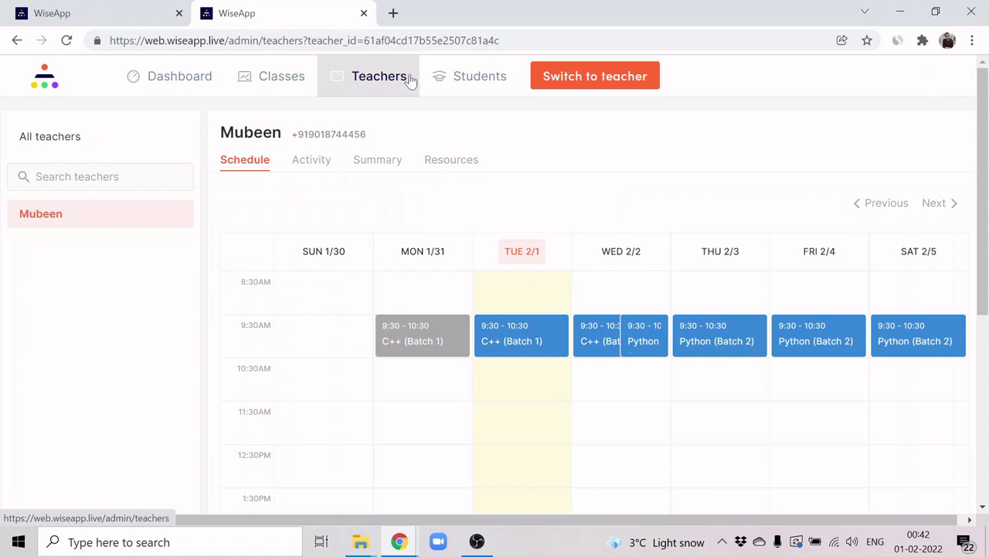
Step: Check the student's summary and daily class activity, then close the analytics tab
left_click(456, 77)
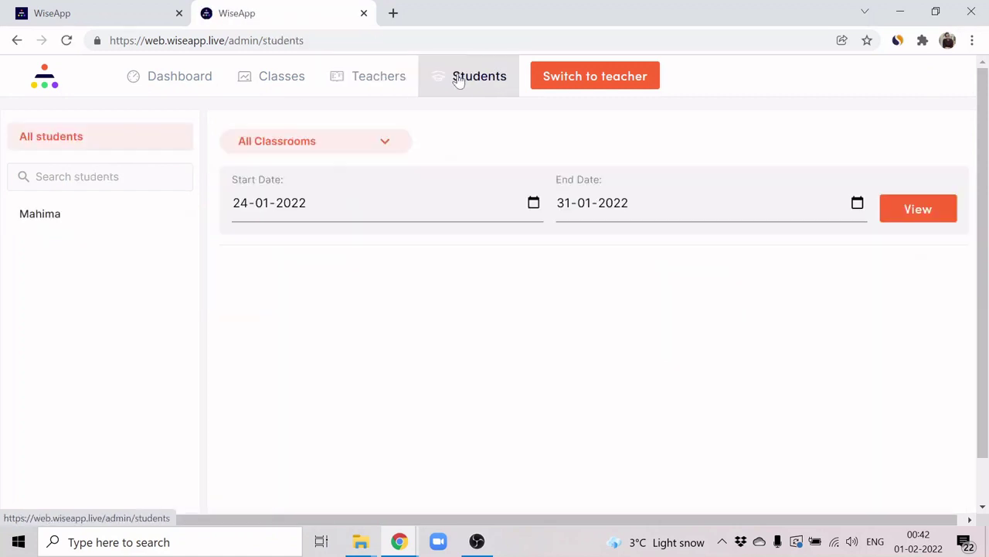
left_click(108, 210)
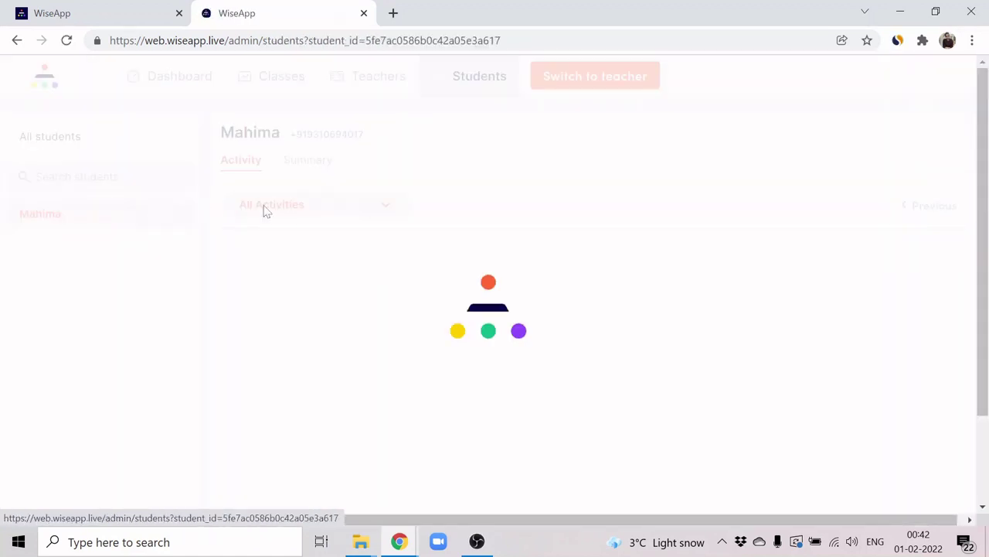
left_click(311, 168)
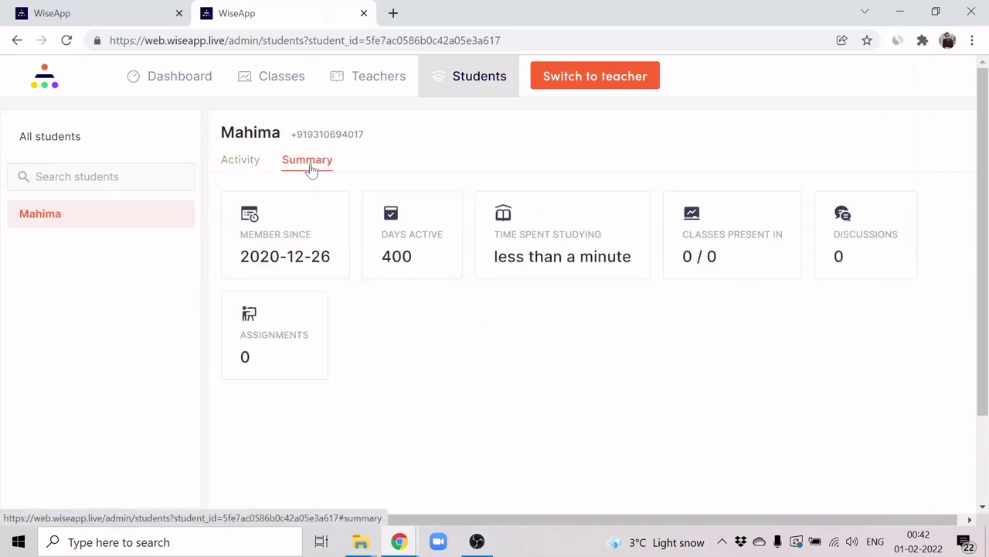
left_click(244, 167)
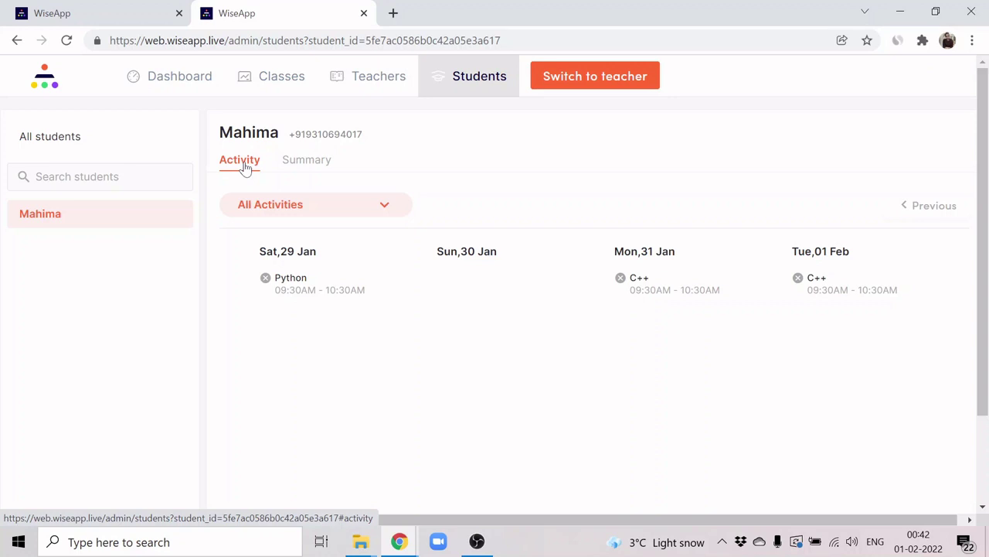
key("ctrl+w")
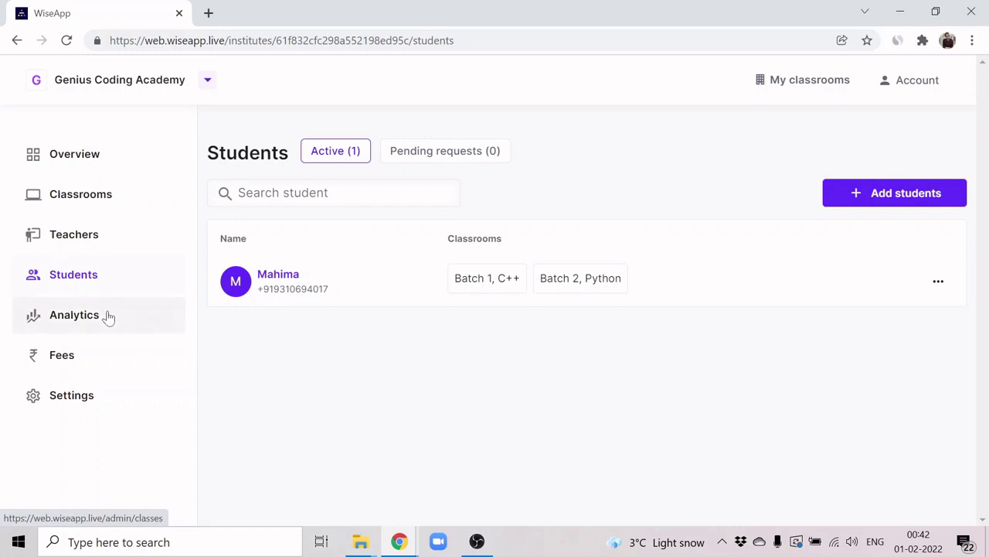
Step: Look over the upcoming Fees features and open the Genius Coding Academy settings page
left_click(108, 317)
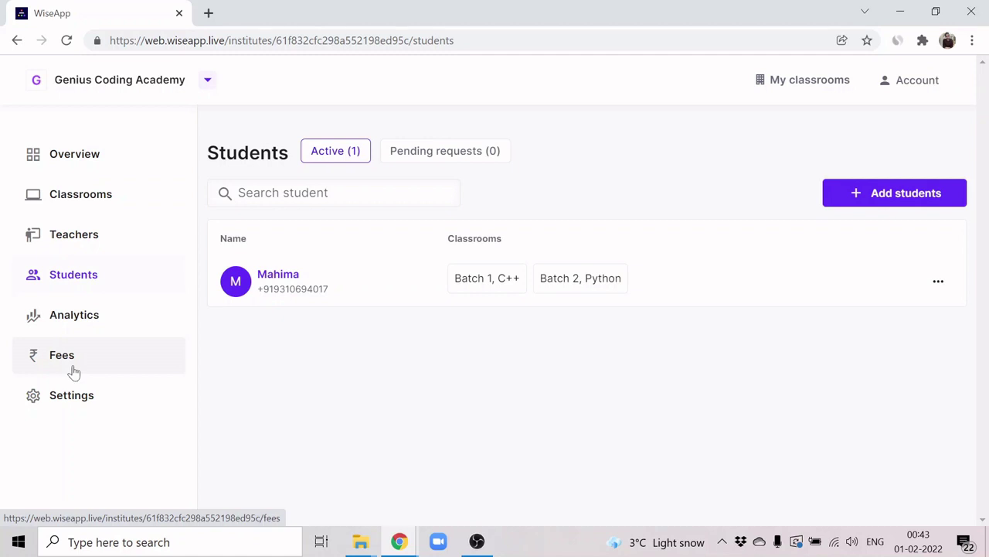
left_click(73, 372)
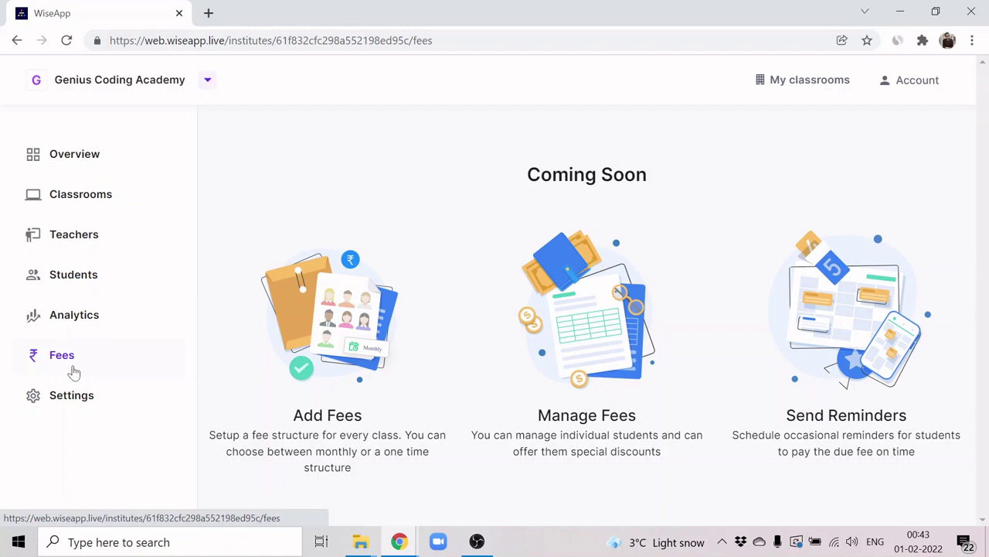
left_click(71, 399)
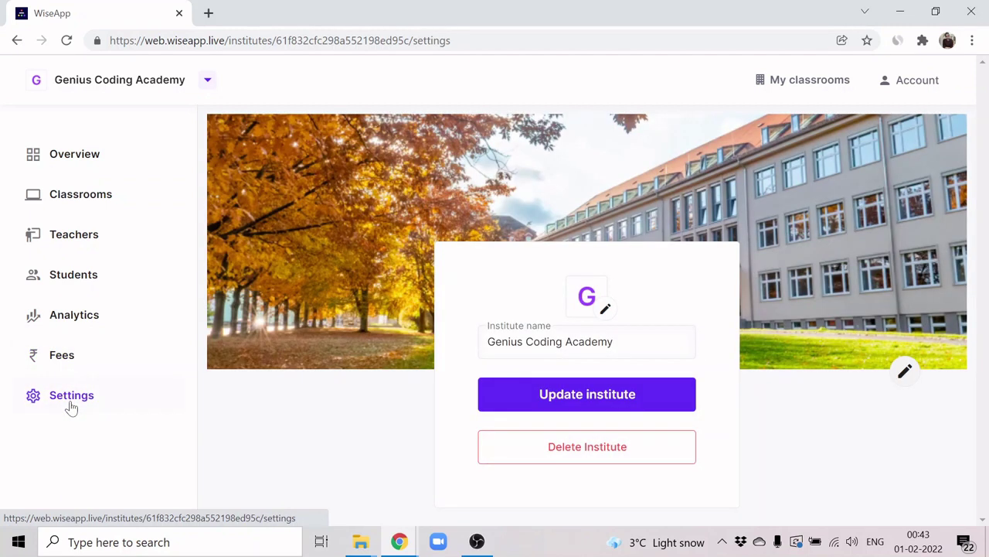
Step: Check My classrooms for Batch 1 and Batch 2, then open the Genius Coding Academy overview
left_click(778, 89)
scroll(337, 317, "down", 2)
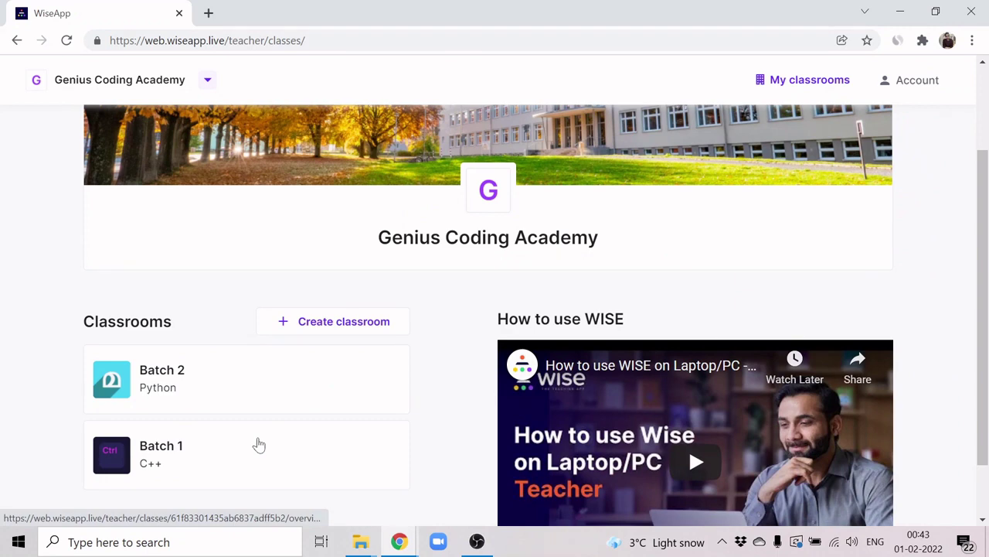
scroll(259, 445, "up", 1)
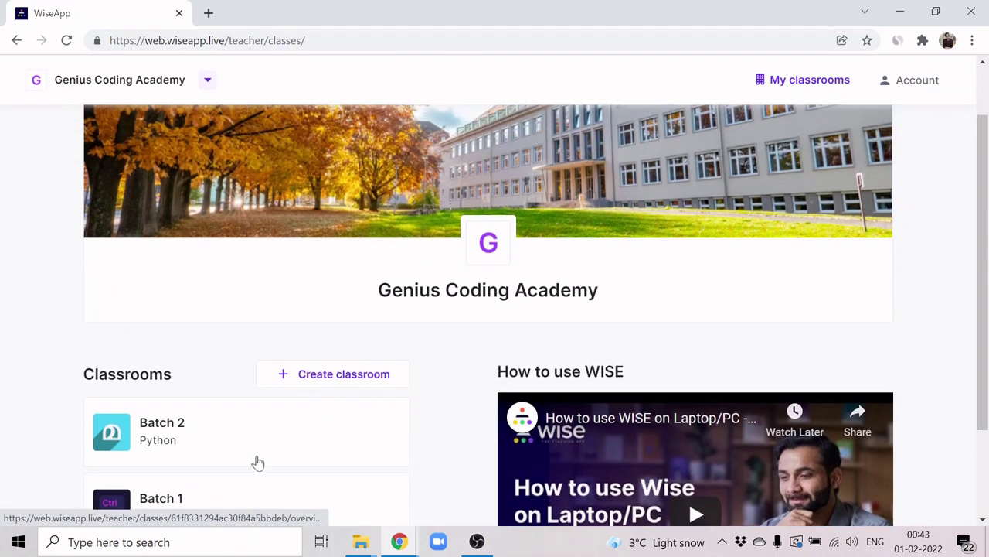
left_click(126, 91)
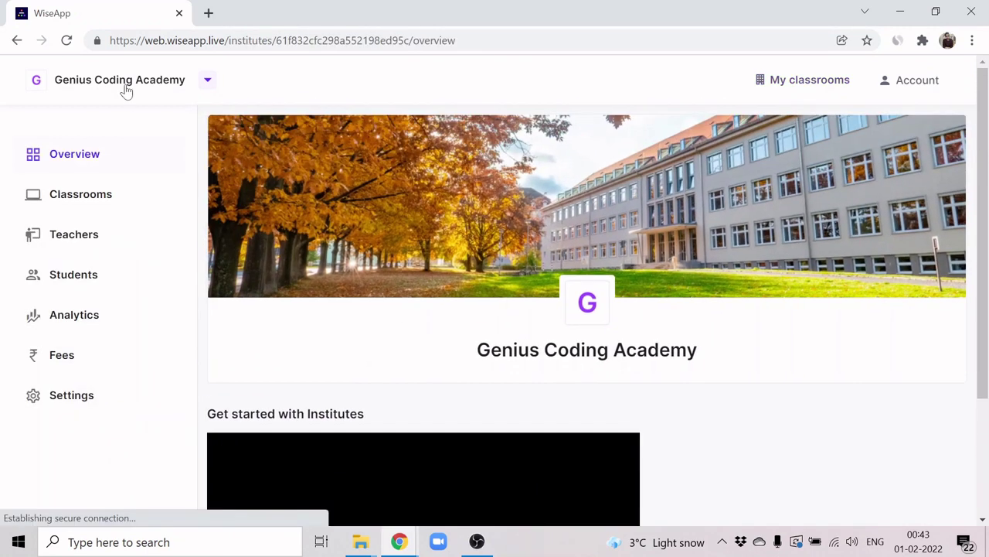